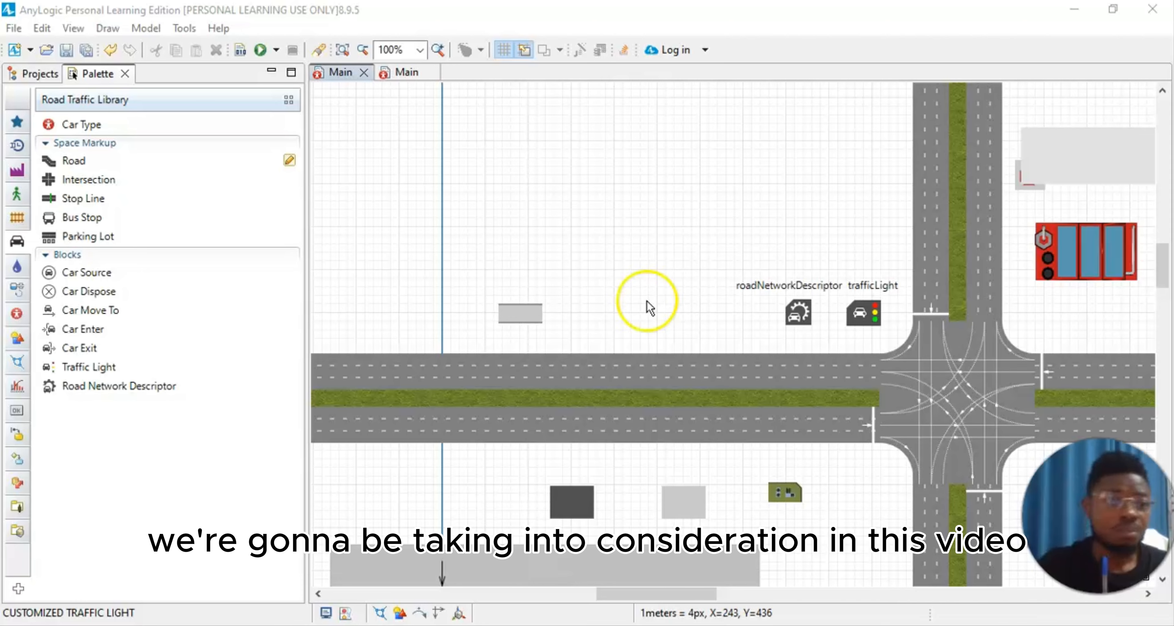
Place a parking lot along the upper edge of the road west of the intersection and shift it slightly east.
{"action": "scroll", "coordinate": [761, 392], "scroll_direction": "down", "scroll_amount": 3}
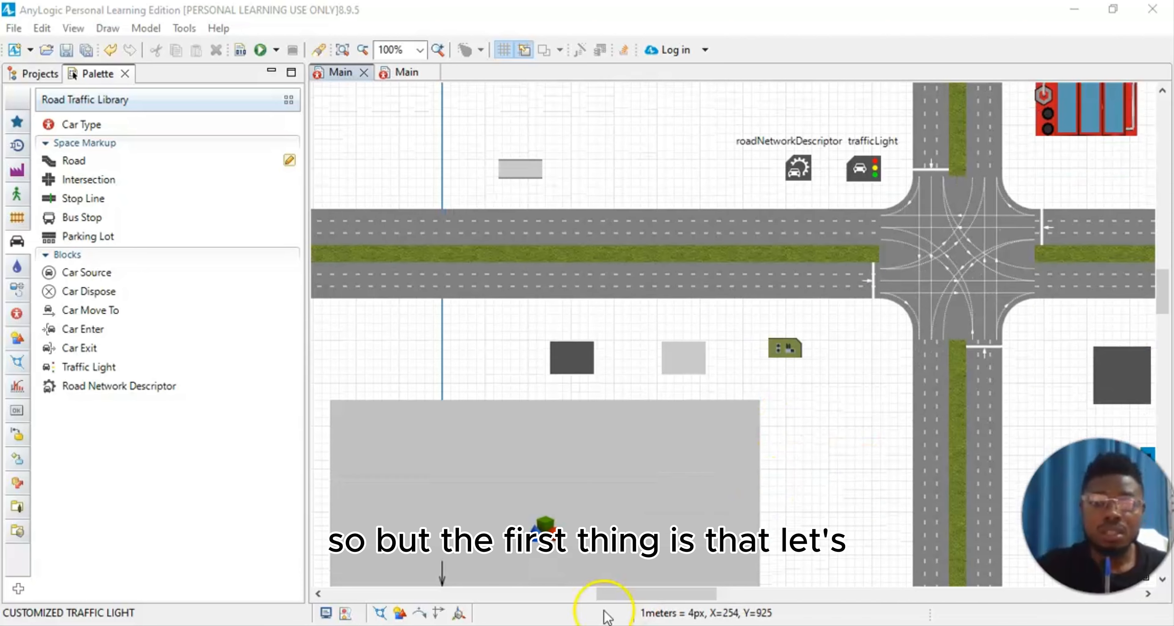
{"action": "mouse_move", "coordinate": [656, 593]}
{"action": "left_mouse_down"}
{"action": "mouse_move", "coordinate": [601, 596]}
{"action": "mouse_move", "coordinate": [705, 593]}
{"action": "mouse_move", "coordinate": [779, 569]}
{"action": "mouse_move", "coordinate": [640, 568]}
{"action": "mouse_move", "coordinate": [551, 594]}
{"action": "mouse_move", "coordinate": [695, 585]}
{"action": "mouse_move", "coordinate": [638, 588]}
{"action": "left_mouse_up"}
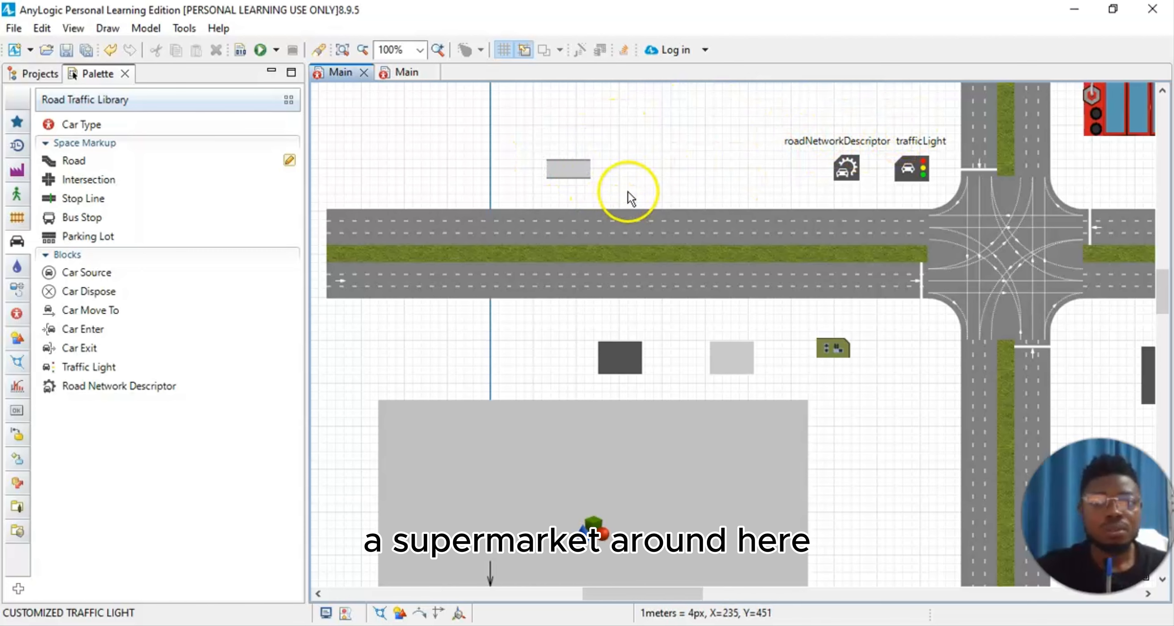
{"action": "left_click_drag", "start_coordinate": [662, 595], "coordinate": [874, 574]}
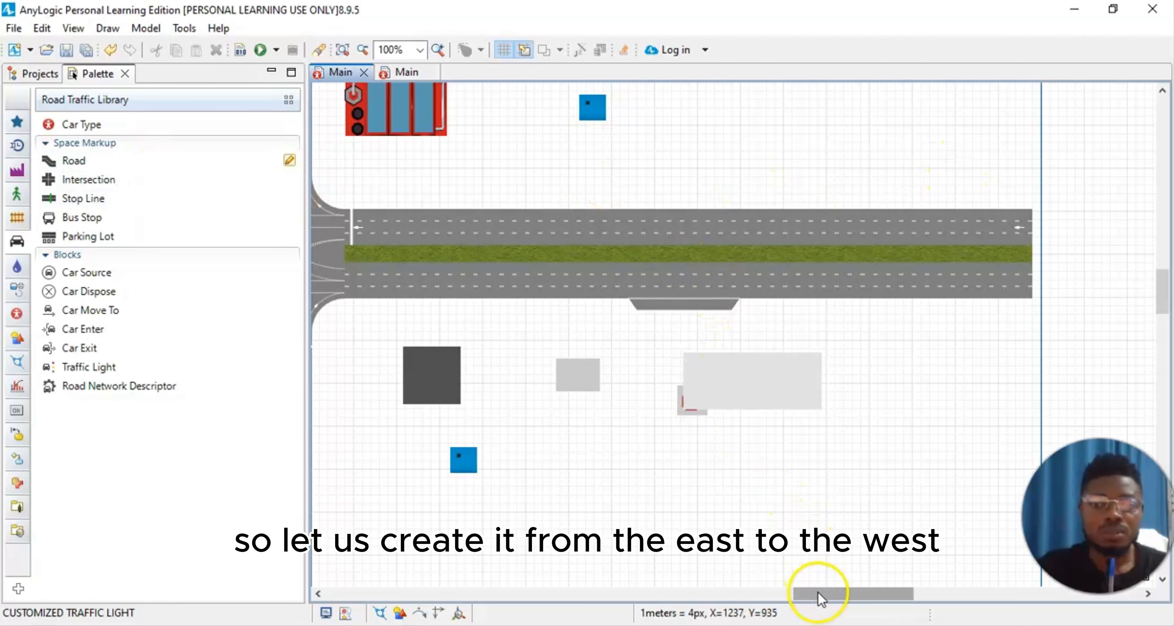
{"action": "left_click_drag", "start_coordinate": [817, 593], "coordinate": [604, 581]}
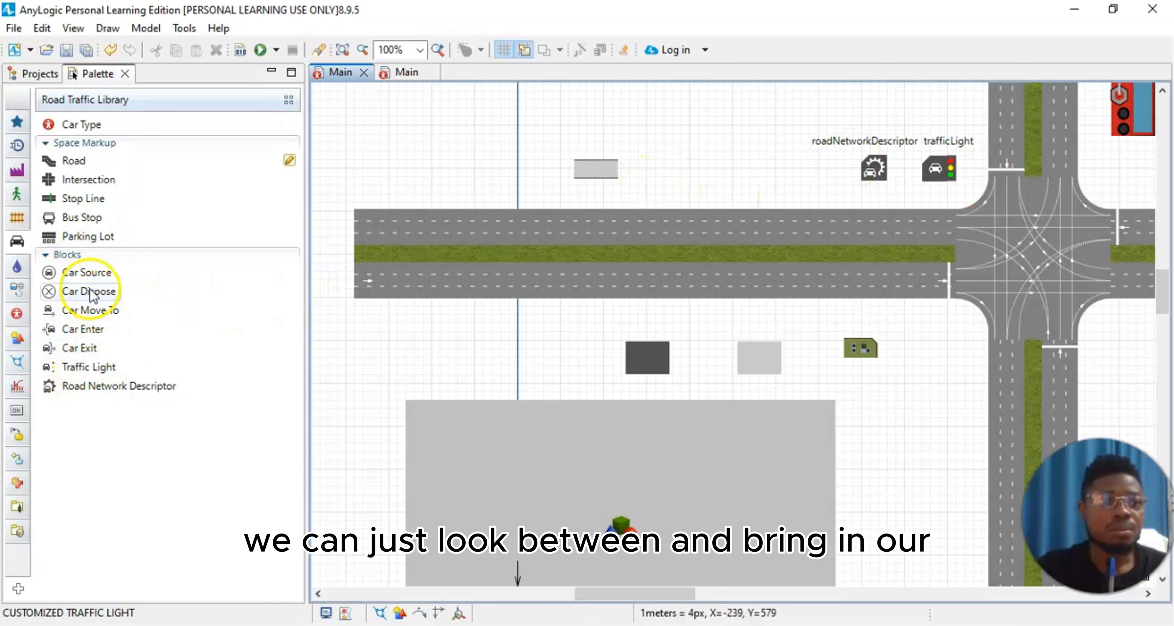
{"action": "left_click_drag", "start_coordinate": [73, 235], "coordinate": [753, 162]}
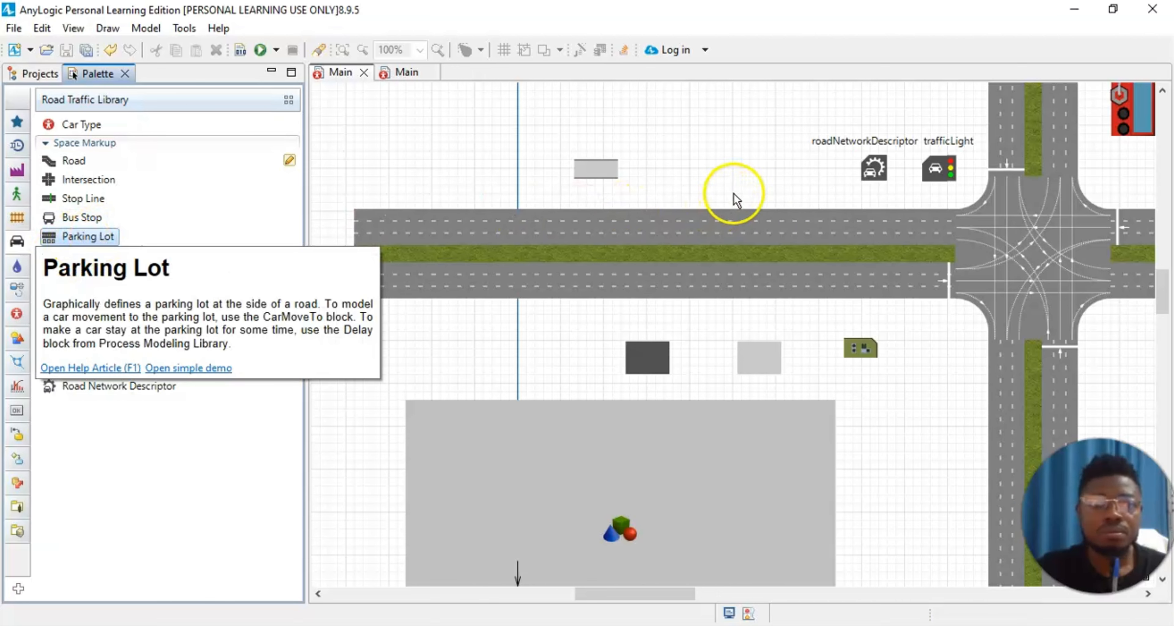
{"action": "left_click", "coordinate": [712, 205]}
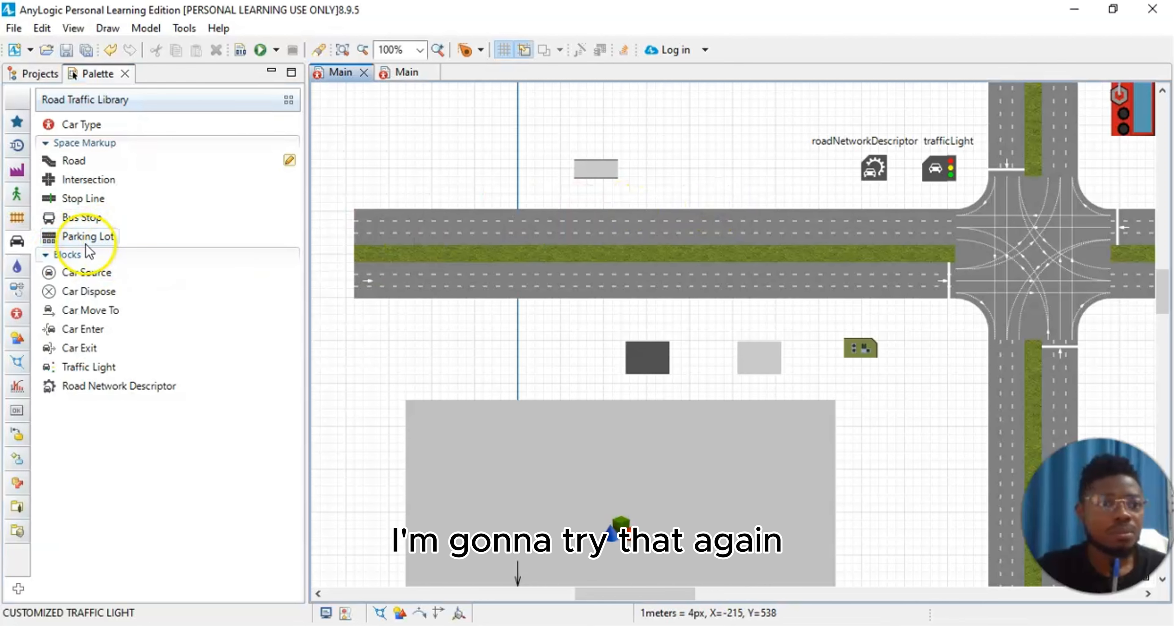
{"action": "left_click_drag", "start_coordinate": [88, 248], "coordinate": [679, 201]}
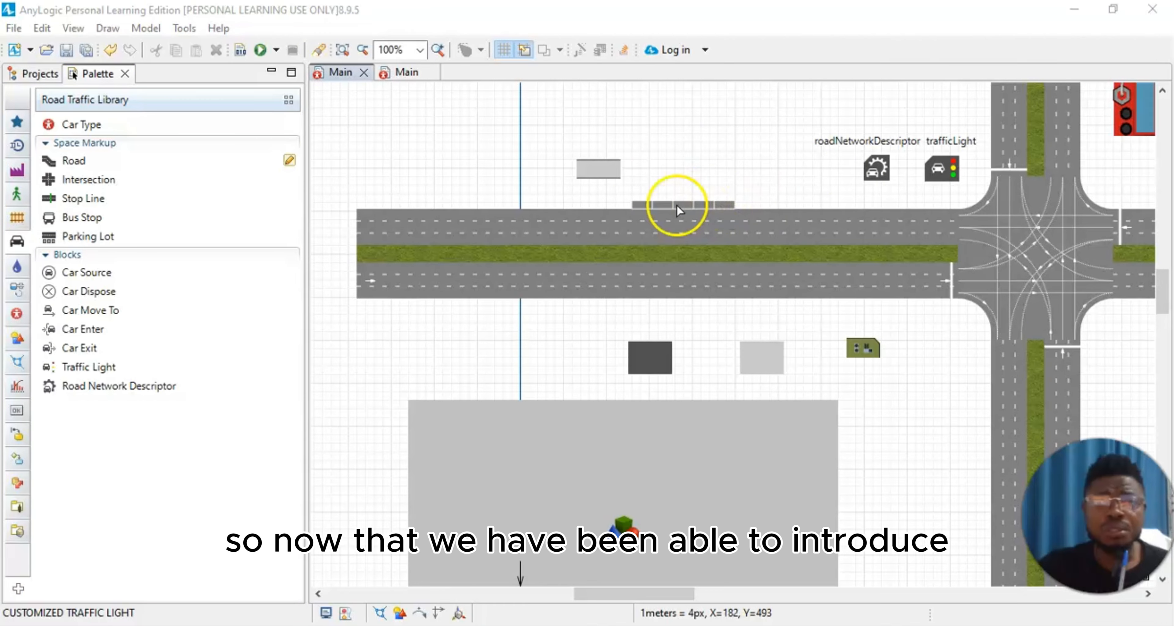
{"action": "left_click", "coordinate": [658, 205]}
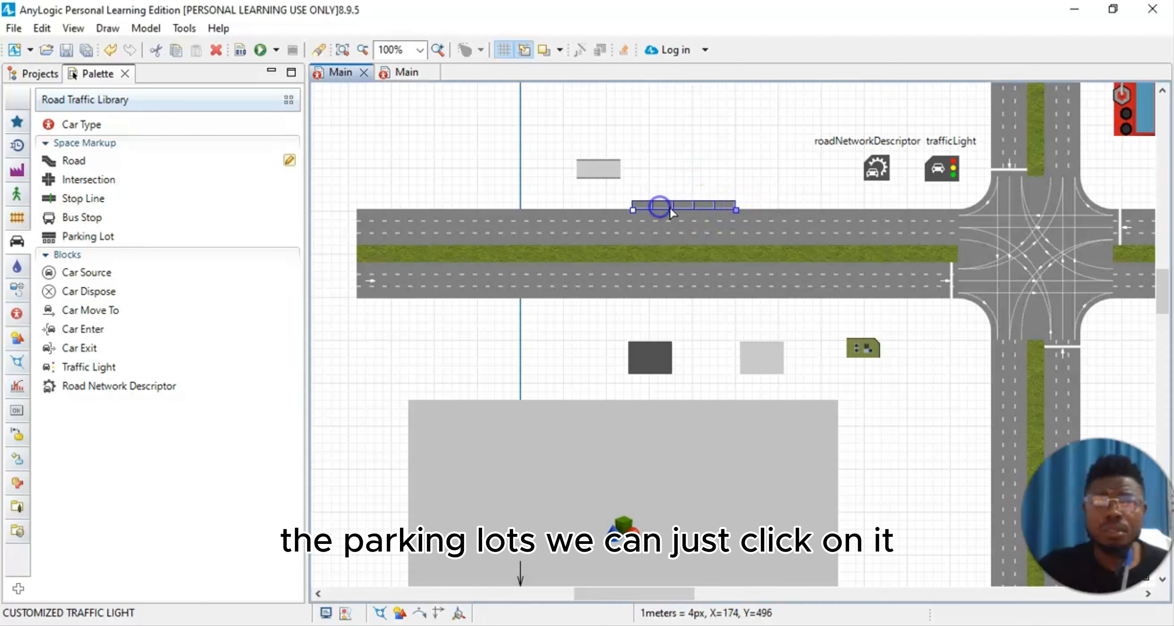
{"action": "left_click_drag", "start_coordinate": [737, 213], "coordinate": [756, 214]}
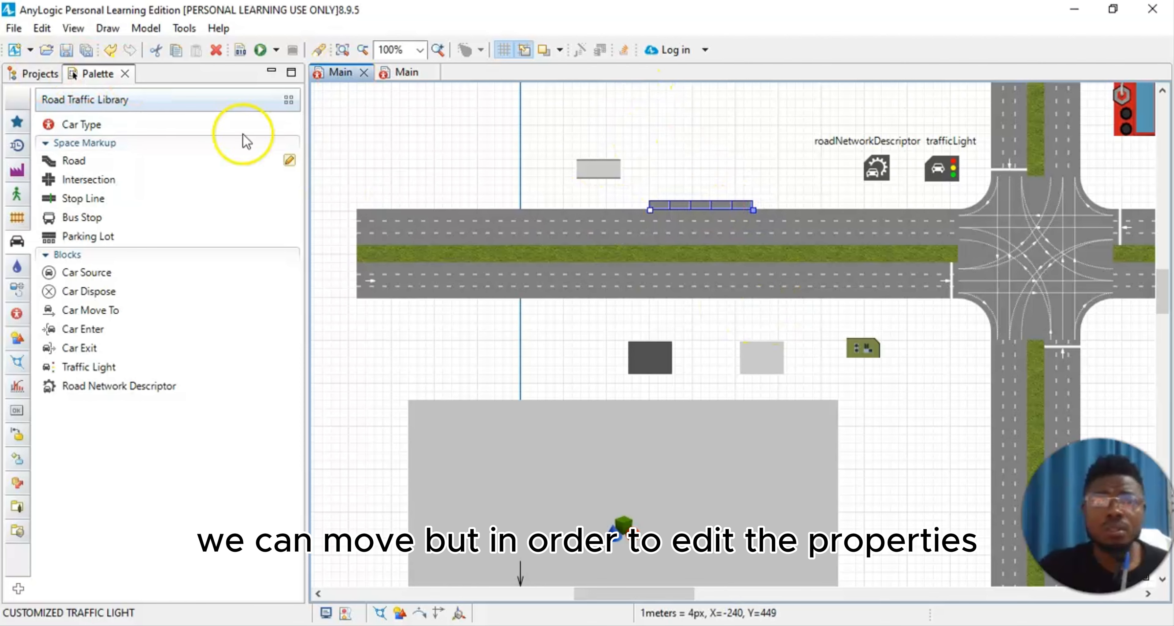
Open the parking lot's properties and try the perpendicular type, followed by the diagonal type.
{"action": "left_click", "coordinate": [72, 28]}
{"action": "left_click", "coordinate": [98, 86]}
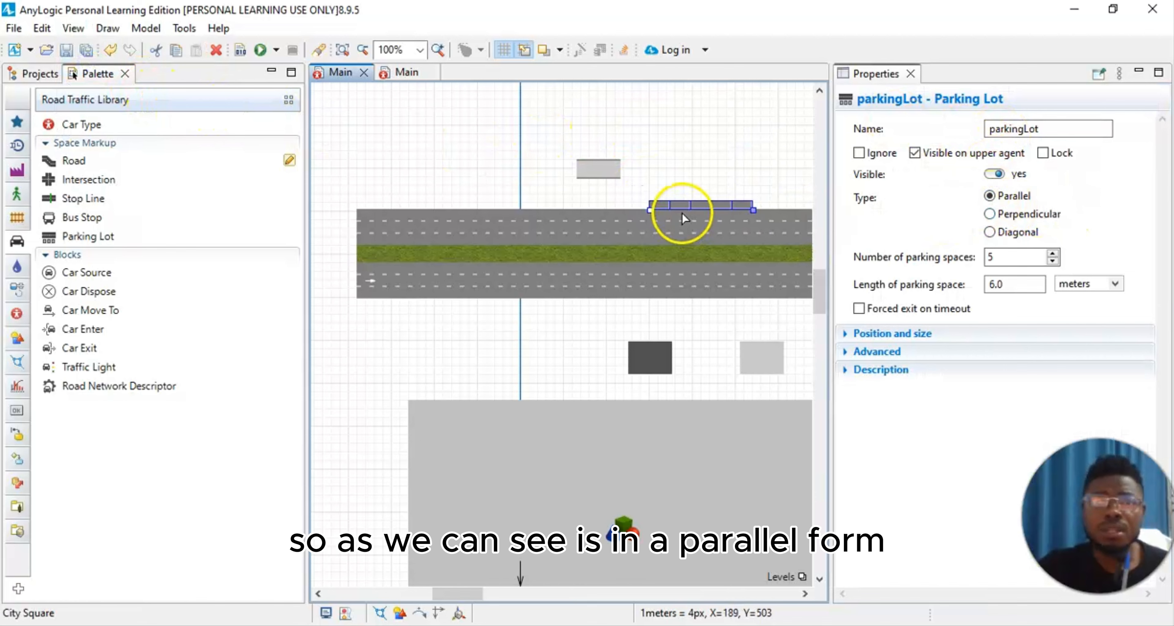
{"action": "left_click", "coordinate": [990, 214]}
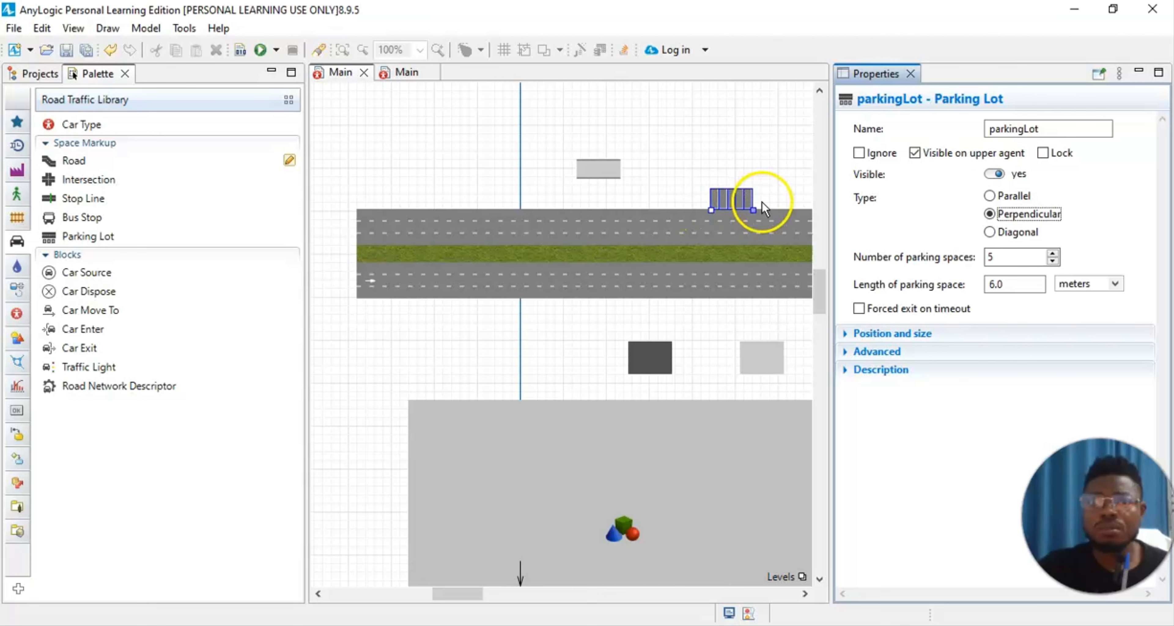
{"action": "left_click", "coordinate": [992, 231]}
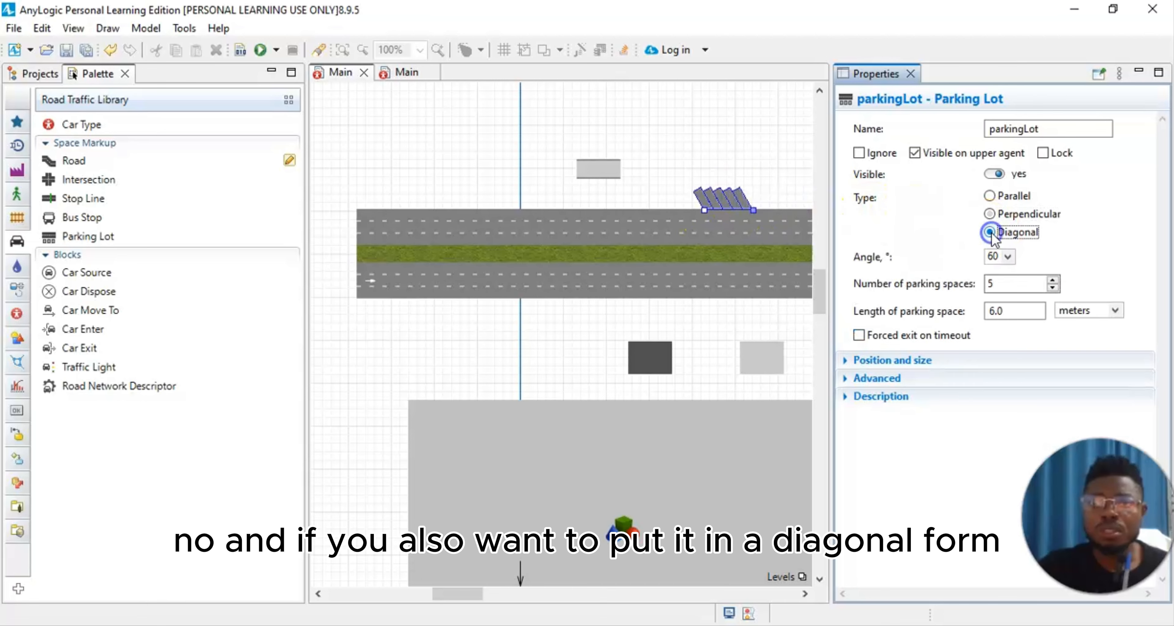
{"action": "left_click", "coordinate": [778, 185]}
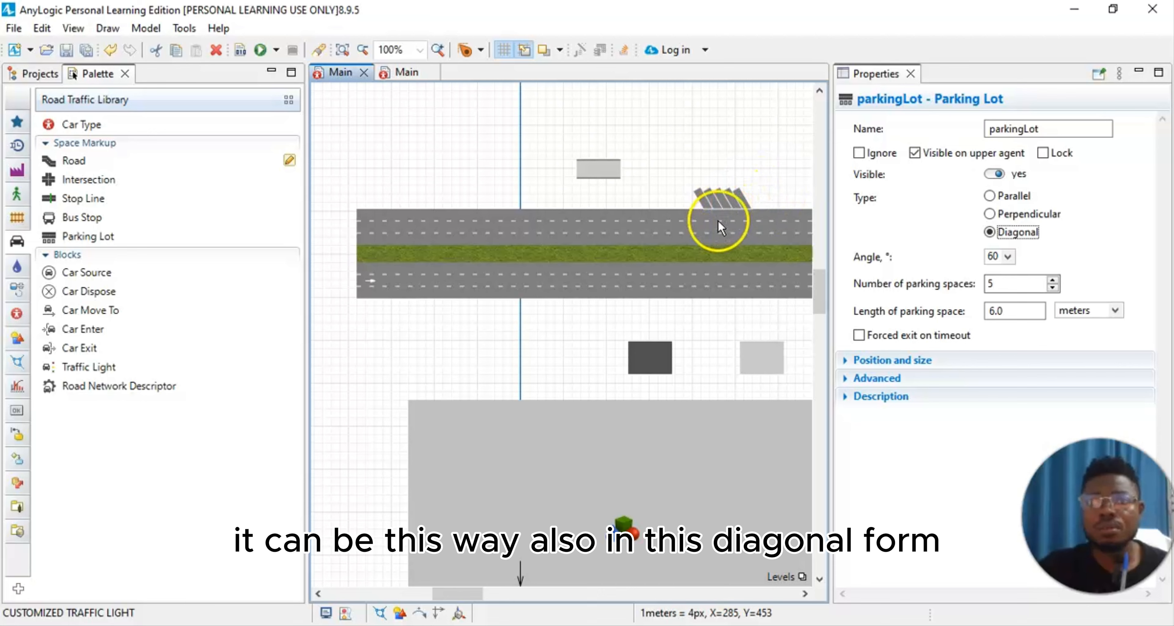
{"action": "left_click", "coordinate": [724, 199]}
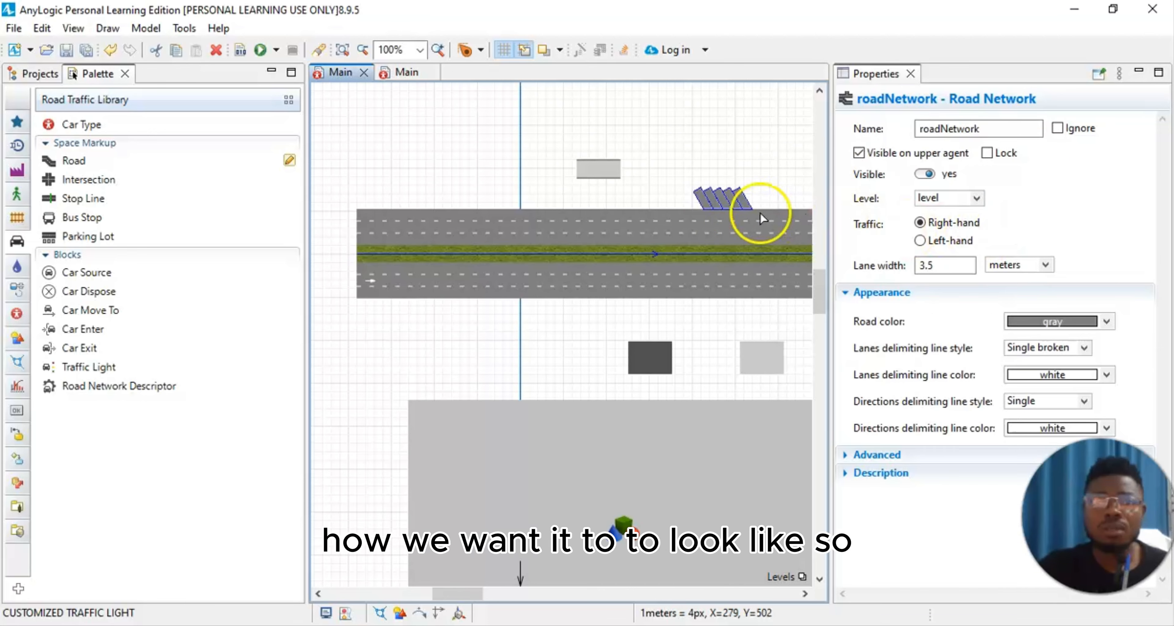
{"action": "left_click", "coordinate": [698, 173]}
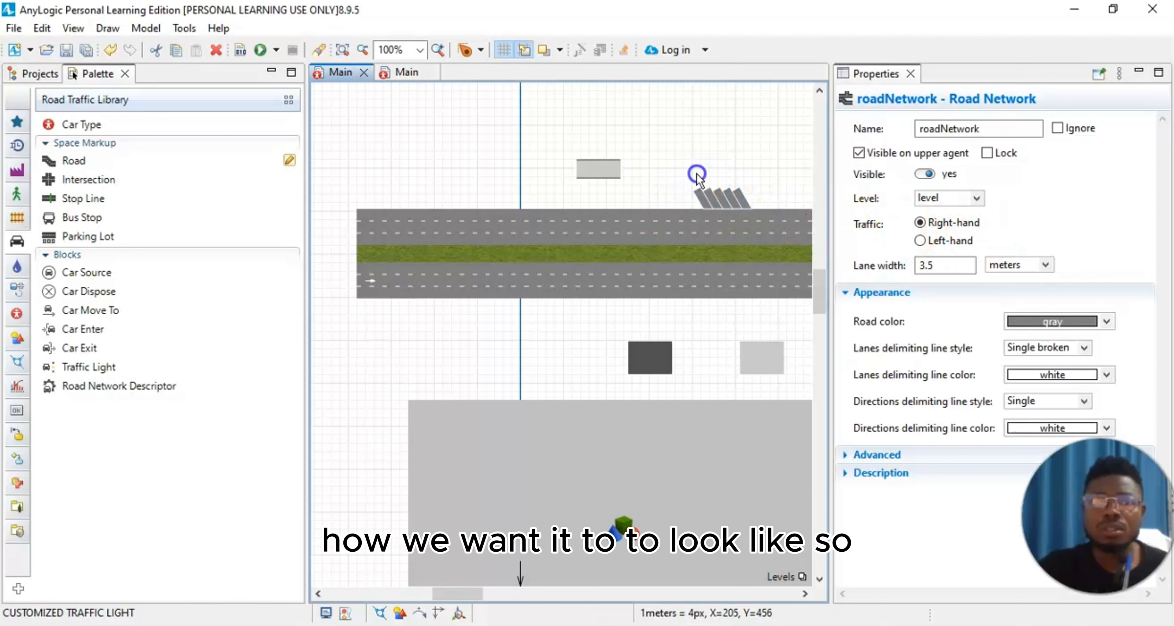
{"action": "left_click", "coordinate": [722, 198]}
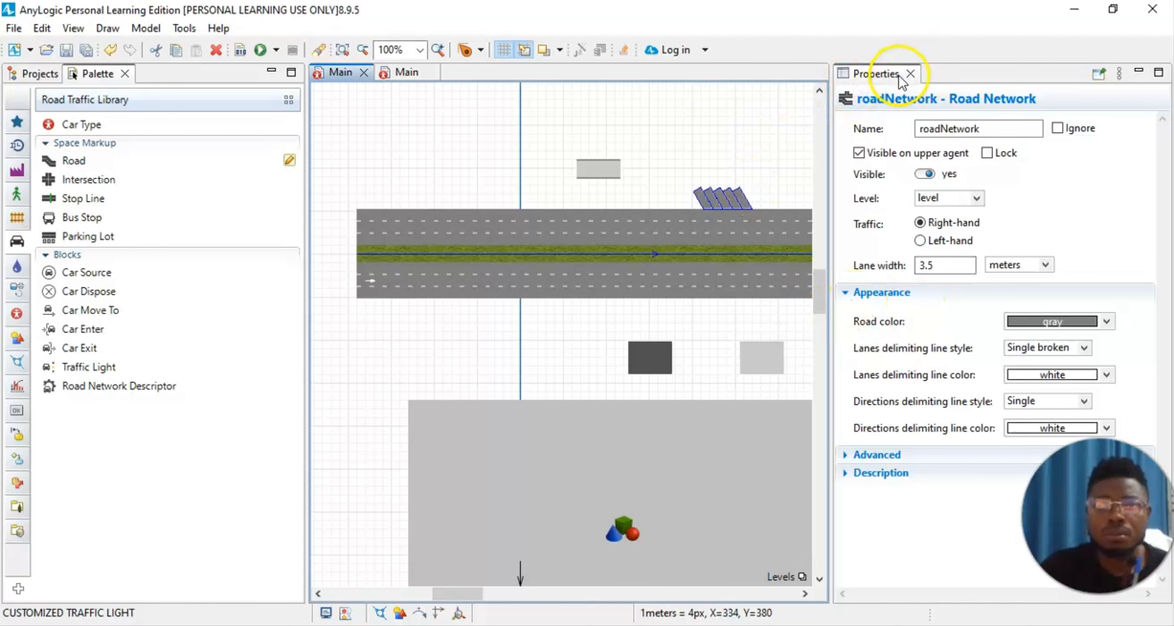
{"action": "left_click", "coordinate": [914, 73]}
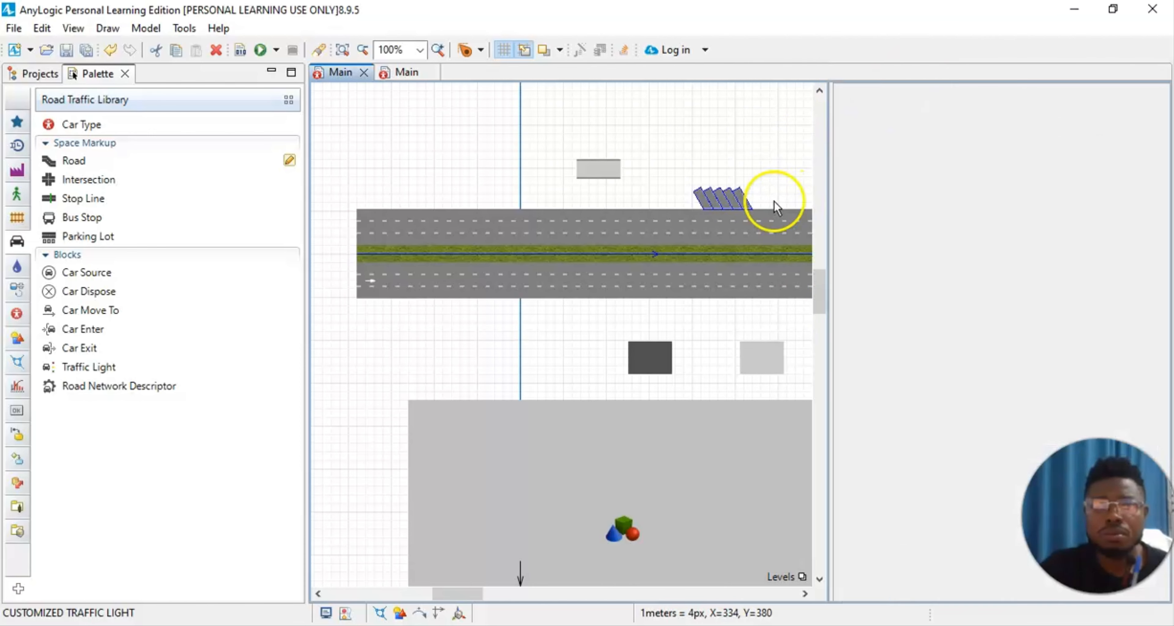
In the parking lot's properties, set the type to perpendicular and the number of parking spaces to 7.
{"action": "left_click", "coordinate": [801, 175]}
{"action": "left_click", "coordinate": [731, 211]}
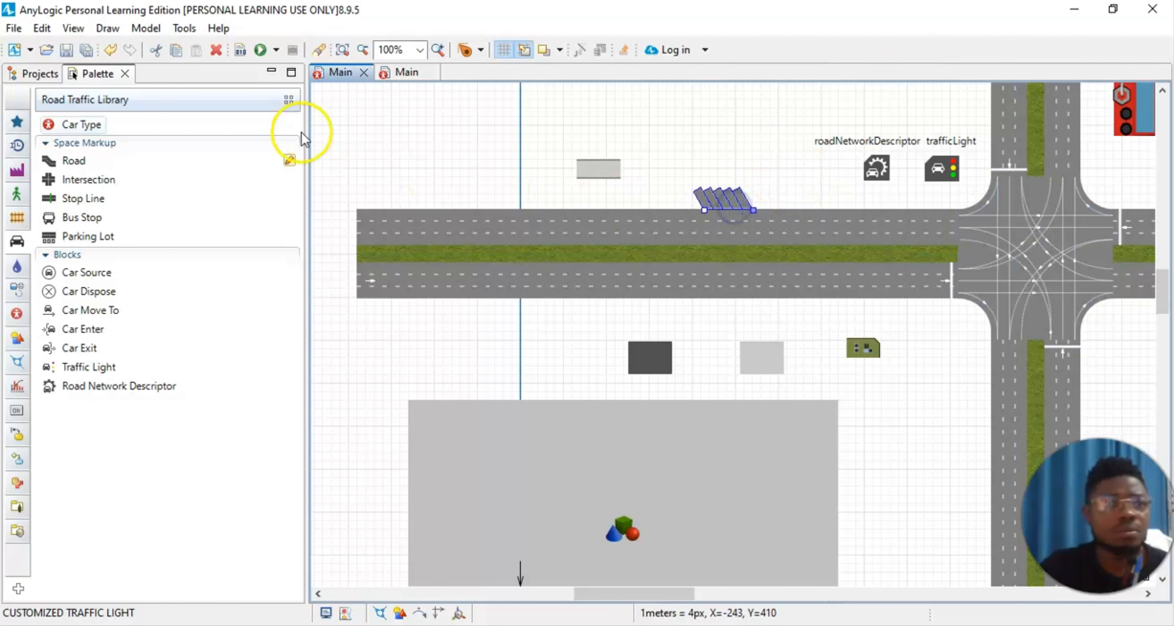
{"action": "left_click", "coordinate": [72, 28]}
{"action": "left_click", "coordinate": [91, 85]}
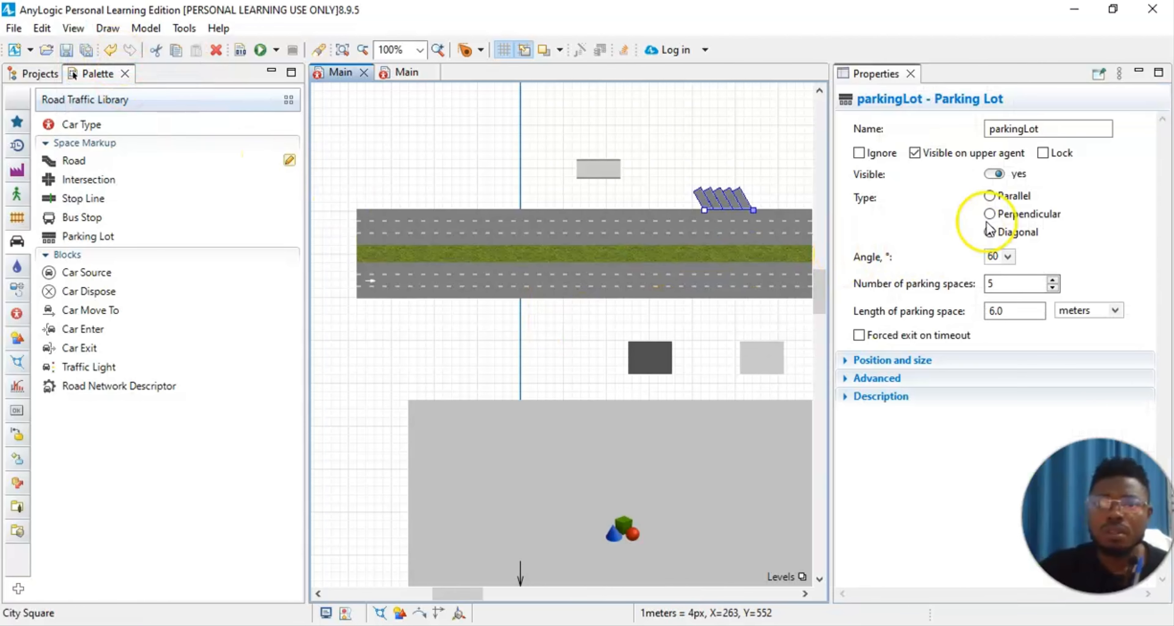
{"action": "left_click", "coordinate": [989, 217]}
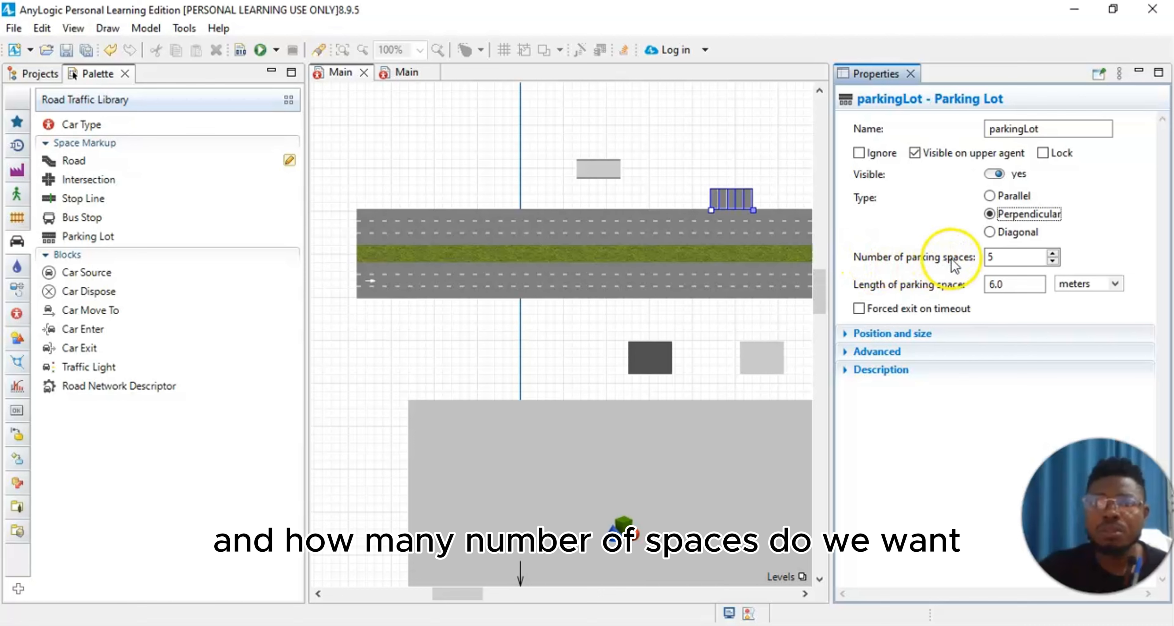
{"action": "left_click", "coordinate": [1052, 253]}
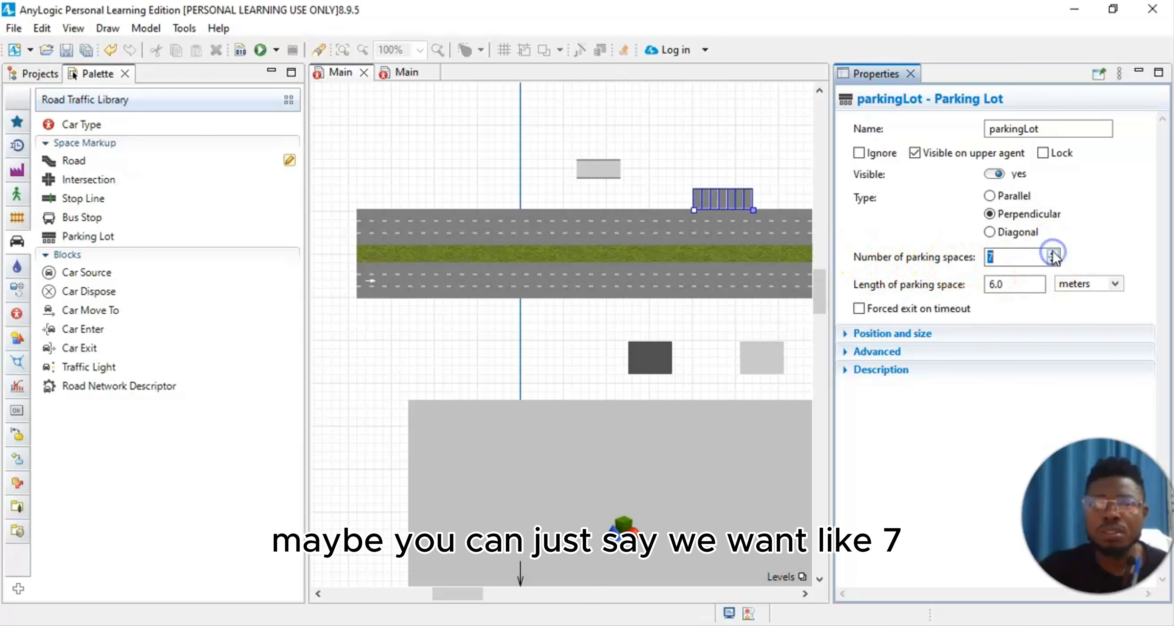
{"action": "left_click", "coordinate": [1106, 217]}
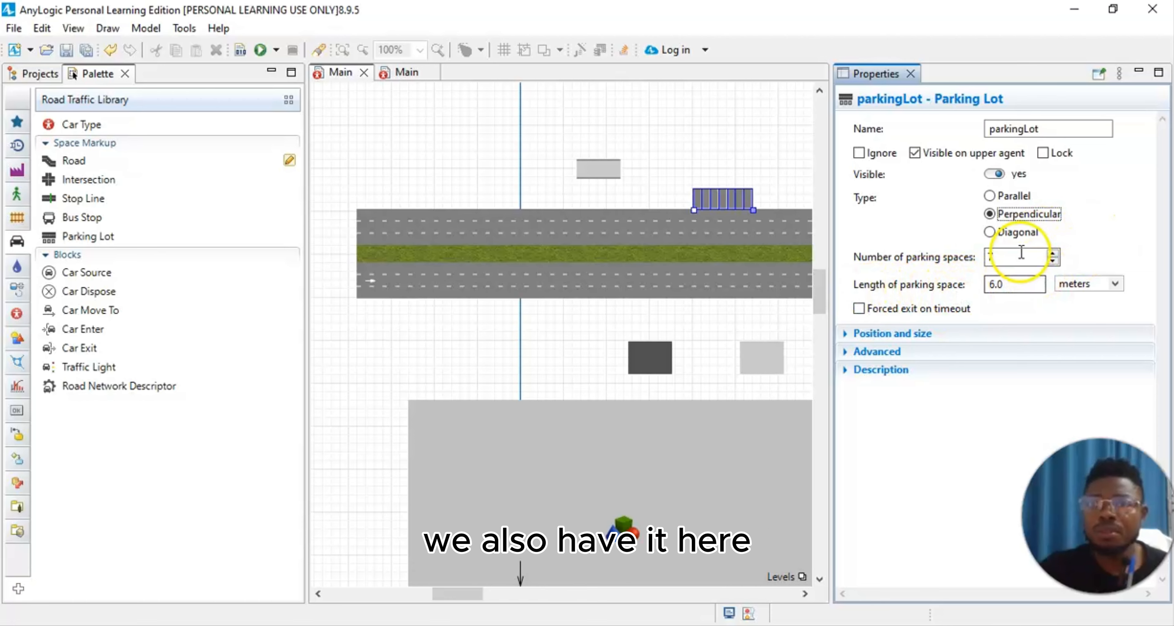
Rename the parking lot to parkingLotW and close its properties.
{"action": "left_click", "coordinate": [1049, 126]}
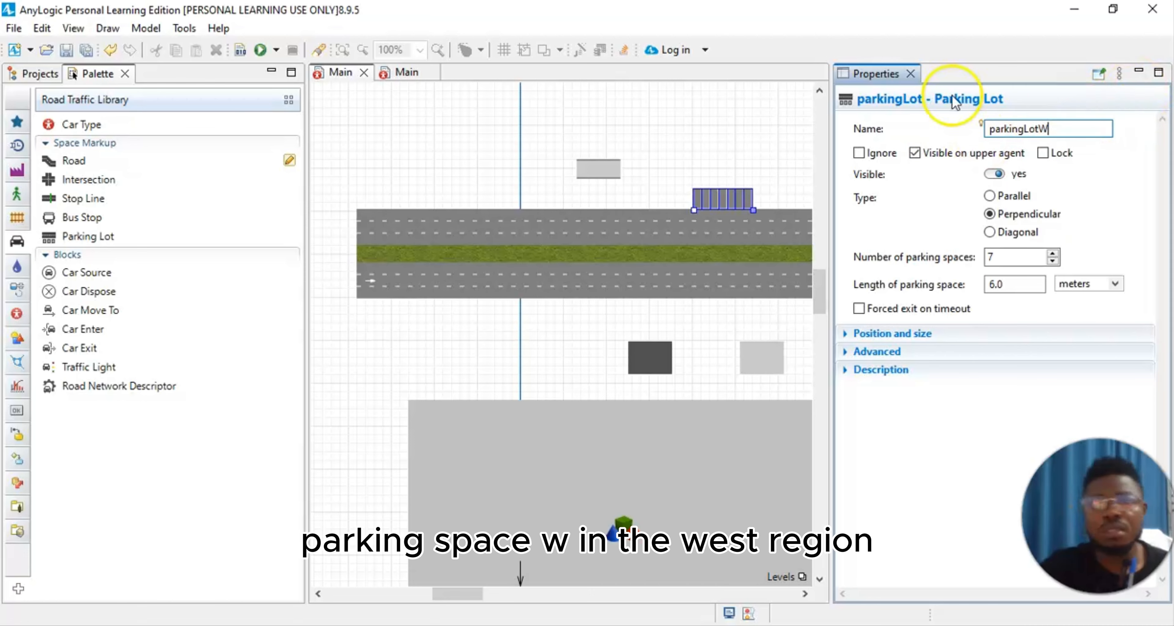
{"action": "left_click", "coordinate": [1140, 182]}
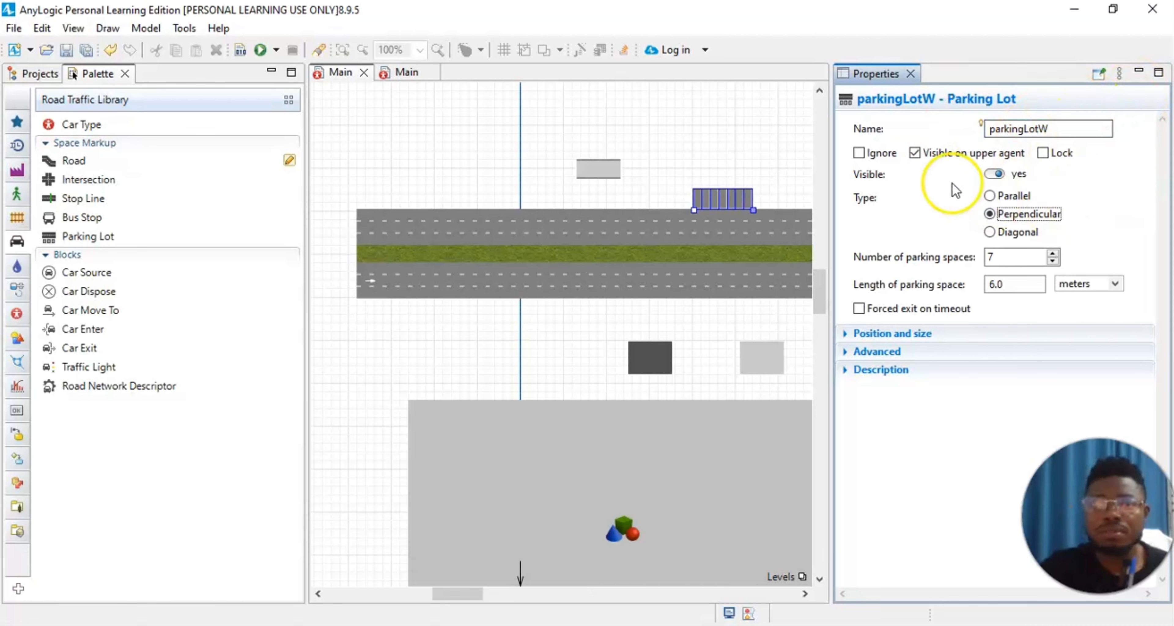
{"action": "left_click", "coordinate": [911, 74]}
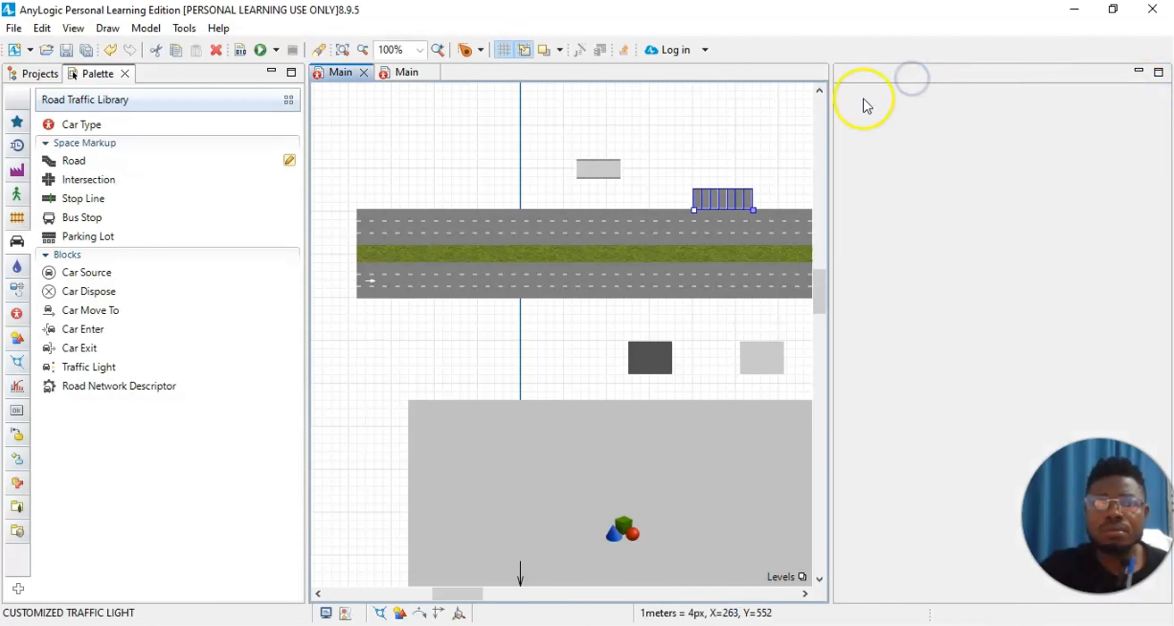
{"action": "left_click", "coordinate": [767, 137]}
Examine the intersection and its north, south, east and west approaches for the possible routes to the parking lot.
{"action": "scroll", "coordinate": [827, 346], "scroll_direction": "down", "scroll_amount": 1}
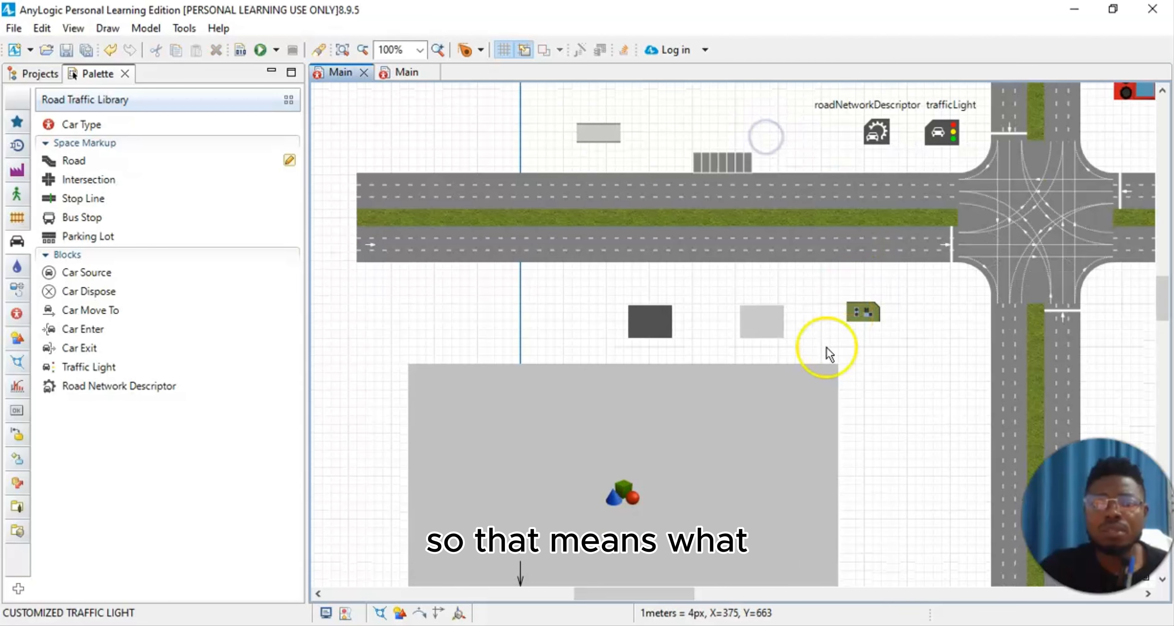
{"action": "left_click_drag", "start_coordinate": [648, 594], "coordinate": [682, 601]}
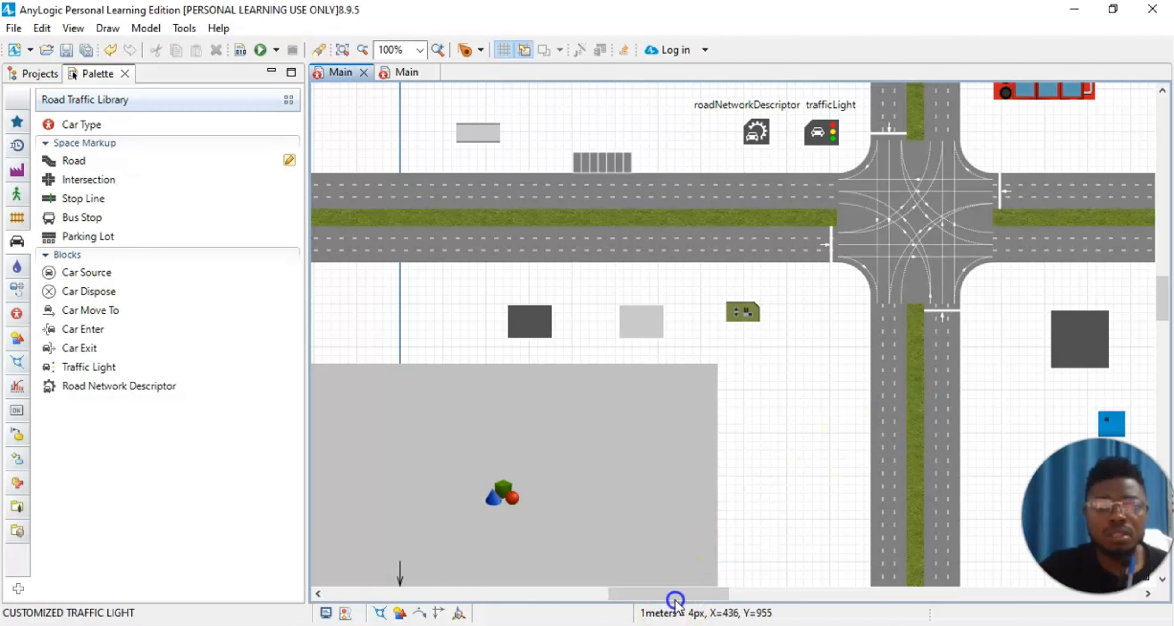
{"action": "left_click_drag", "start_coordinate": [655, 594], "coordinate": [766, 593]}
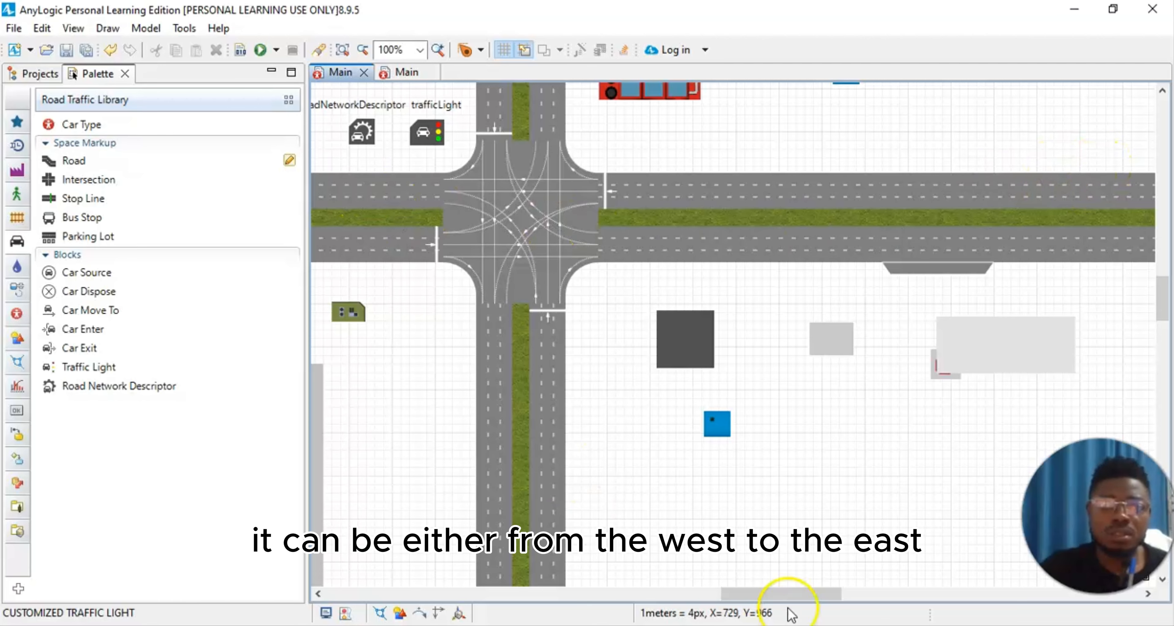
{"action": "left_click_drag", "start_coordinate": [781, 596], "coordinate": [718, 597]}
{"action": "scroll", "coordinate": [680, 438], "scroll_direction": "up", "scroll_amount": 5}
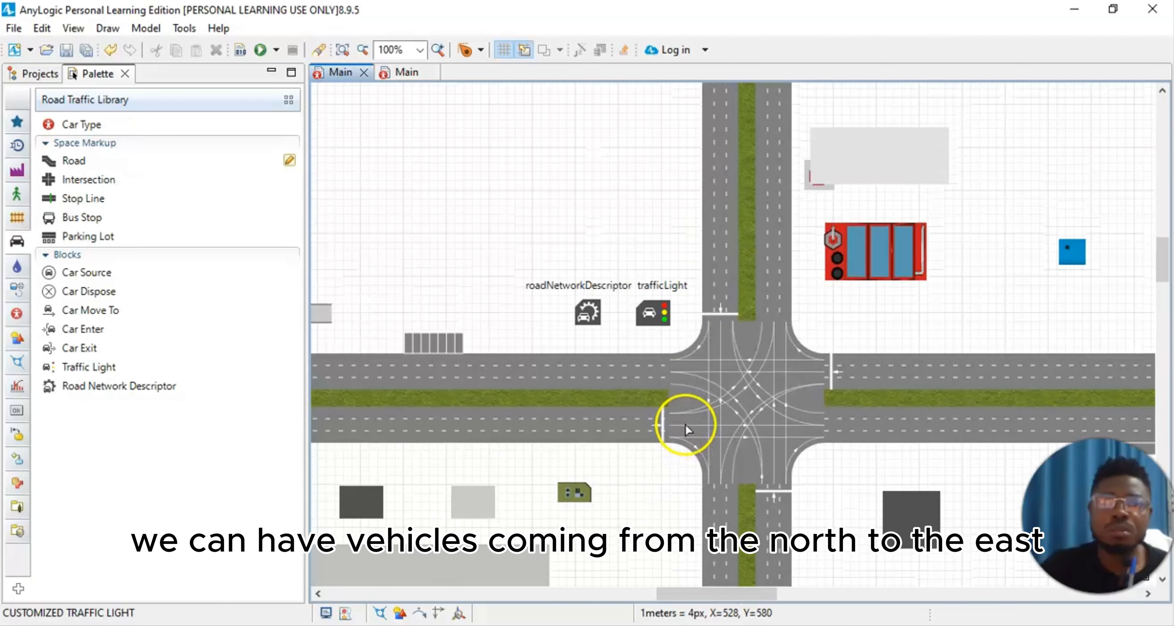
{"action": "scroll", "coordinate": [685, 424], "scroll_direction": "up", "scroll_amount": 2}
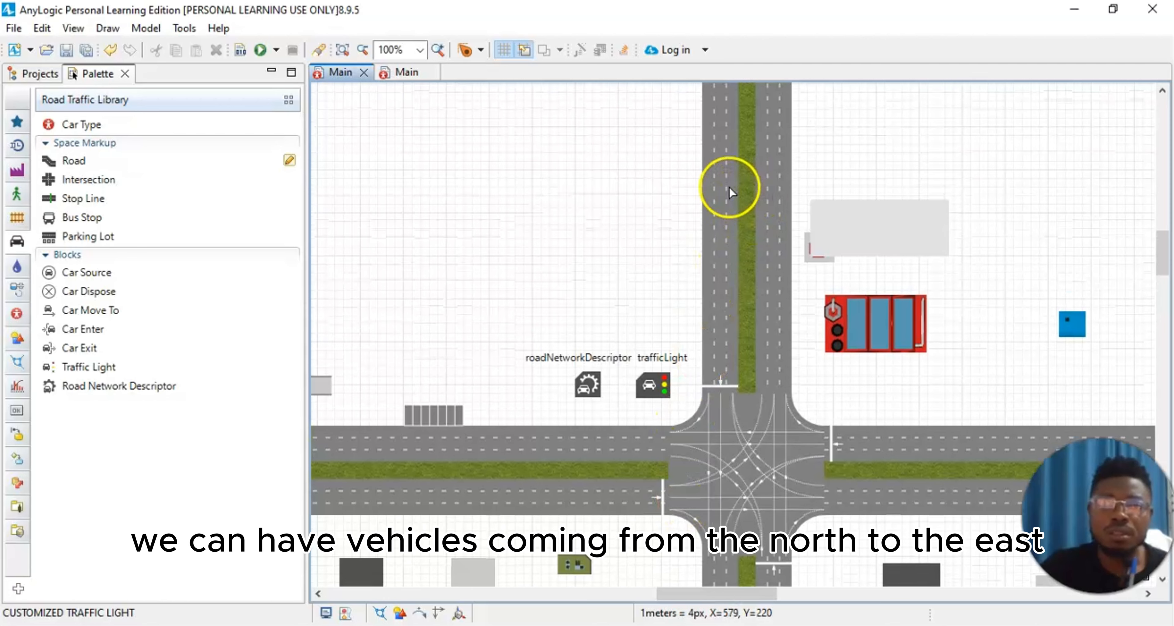
{"action": "scroll", "coordinate": [748, 570], "scroll_direction": "down", "scroll_amount": 4}
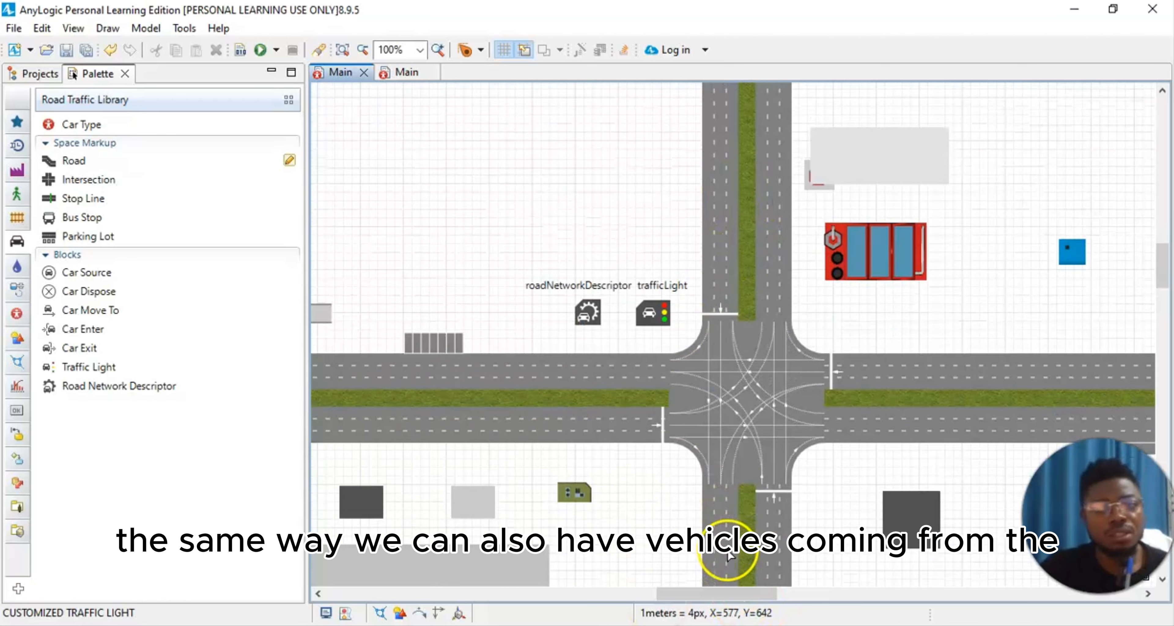
{"action": "scroll", "coordinate": [784, 545], "scroll_direction": "down", "scroll_amount": 1}
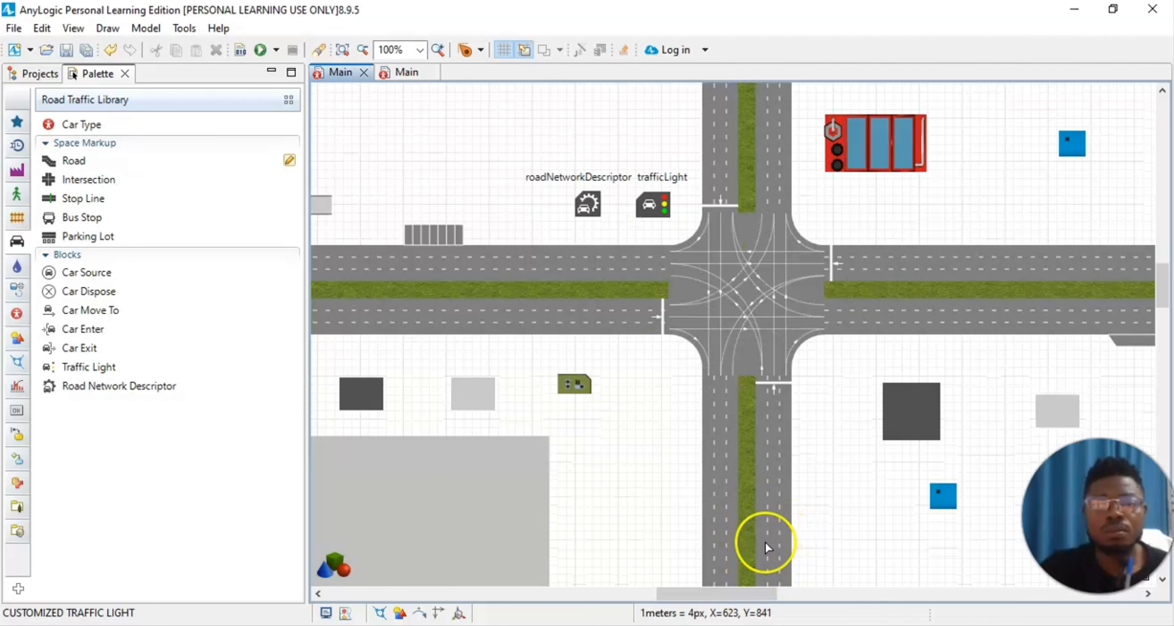
{"action": "scroll", "coordinate": [552, 408], "scroll_direction": "down", "scroll_amount": 2}
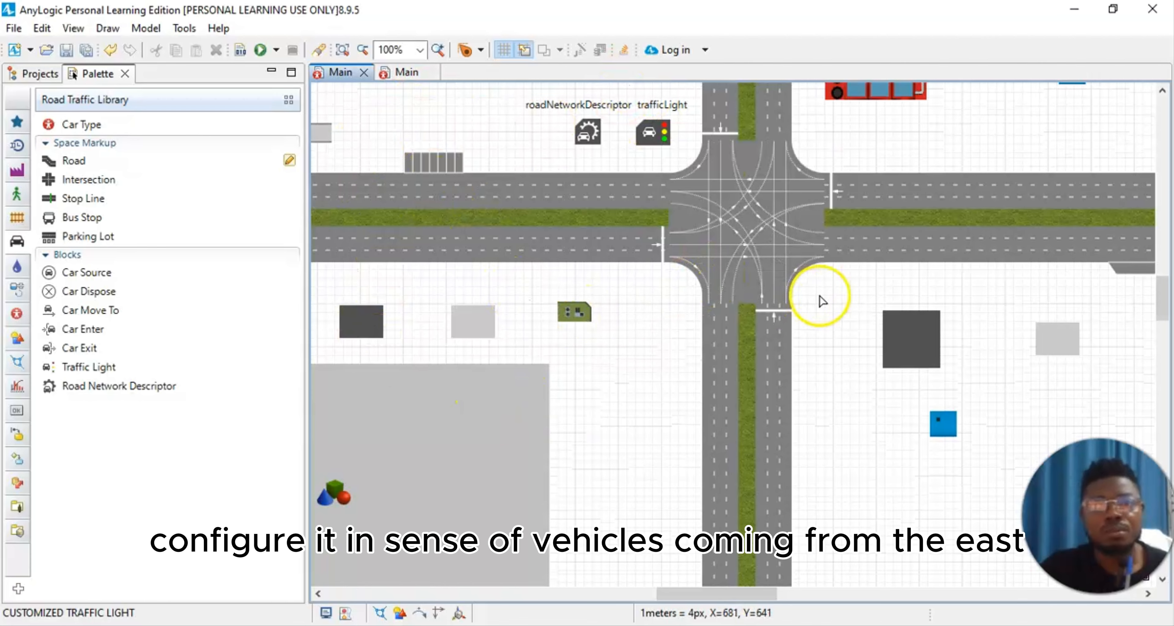
{"action": "scroll", "coordinate": [818, 296], "scroll_direction": "up", "scroll_amount": 2}
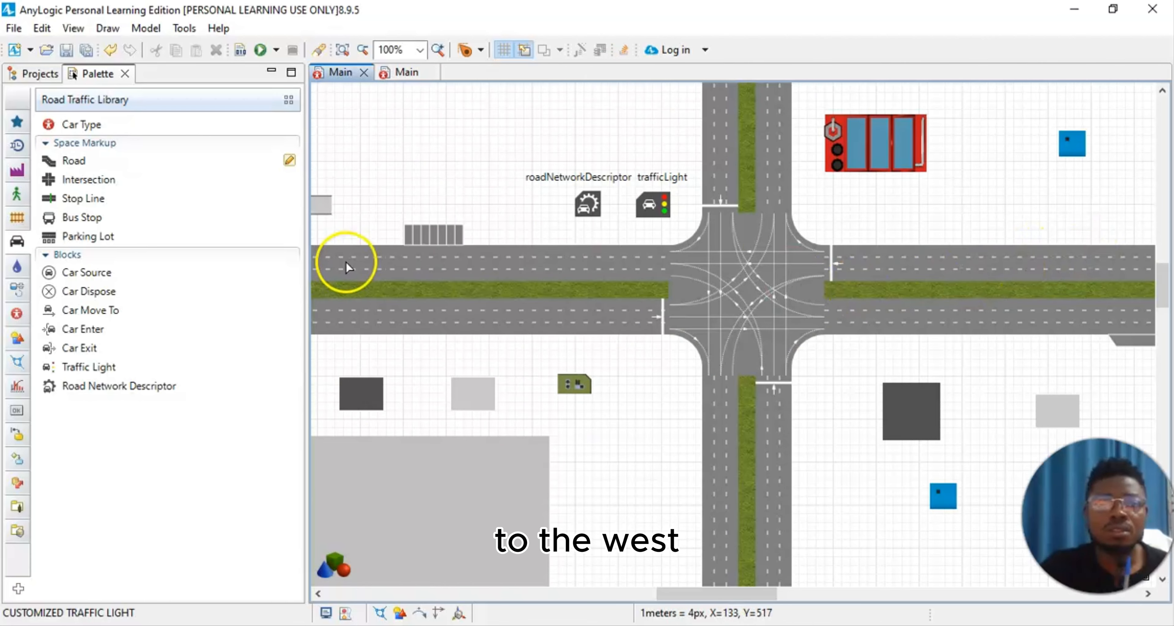
{"action": "scroll", "coordinate": [580, 437], "scroll_direction": "down", "scroll_amount": 5}
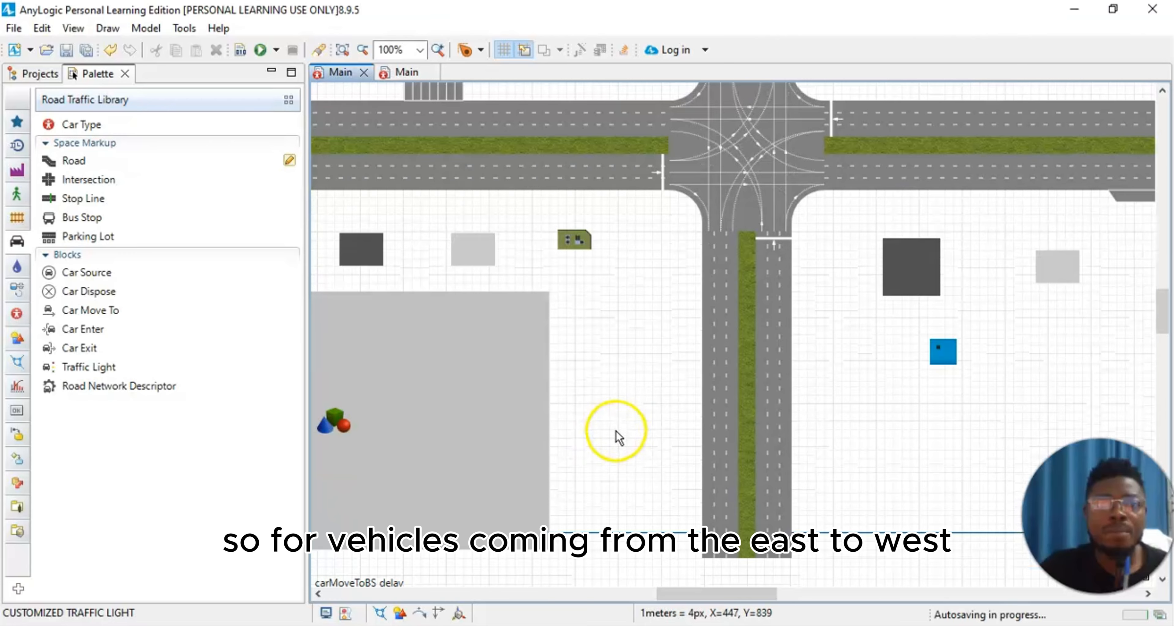
Move the carSourceE block away from selectOutput6, up and to the left, to make room between the two blocks.
{"action": "scroll", "coordinate": [624, 446], "scroll_direction": "down", "scroll_amount": 3}
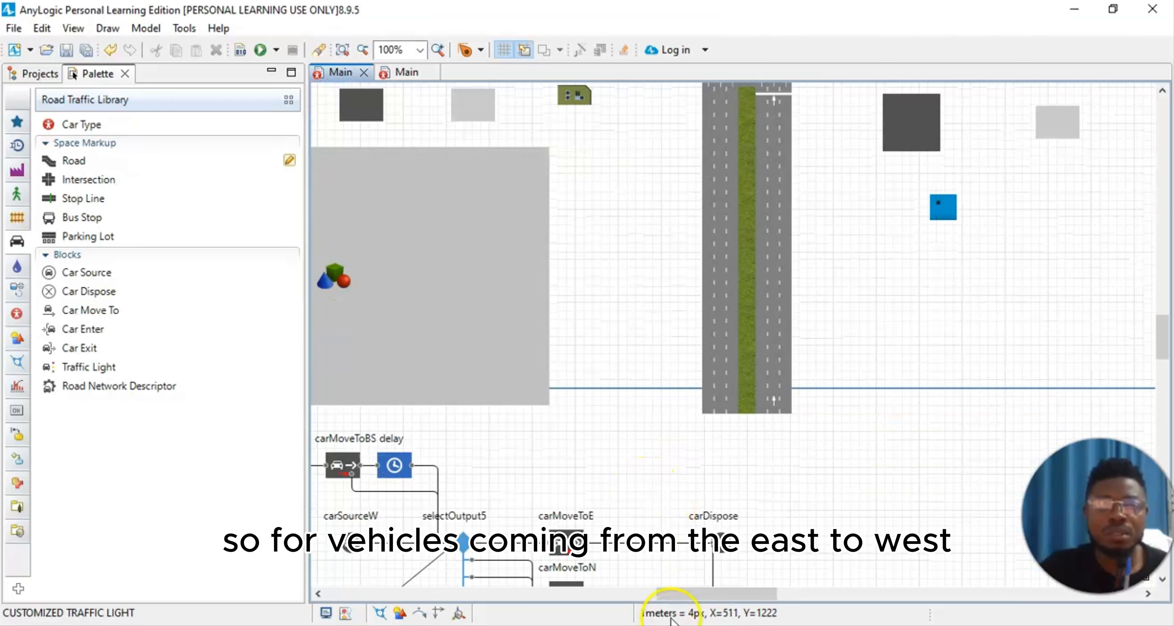
{"action": "left_click_drag", "start_coordinate": [693, 593], "coordinate": [604, 595]}
{"action": "scroll", "coordinate": [627, 506], "scroll_direction": "down", "scroll_amount": 3}
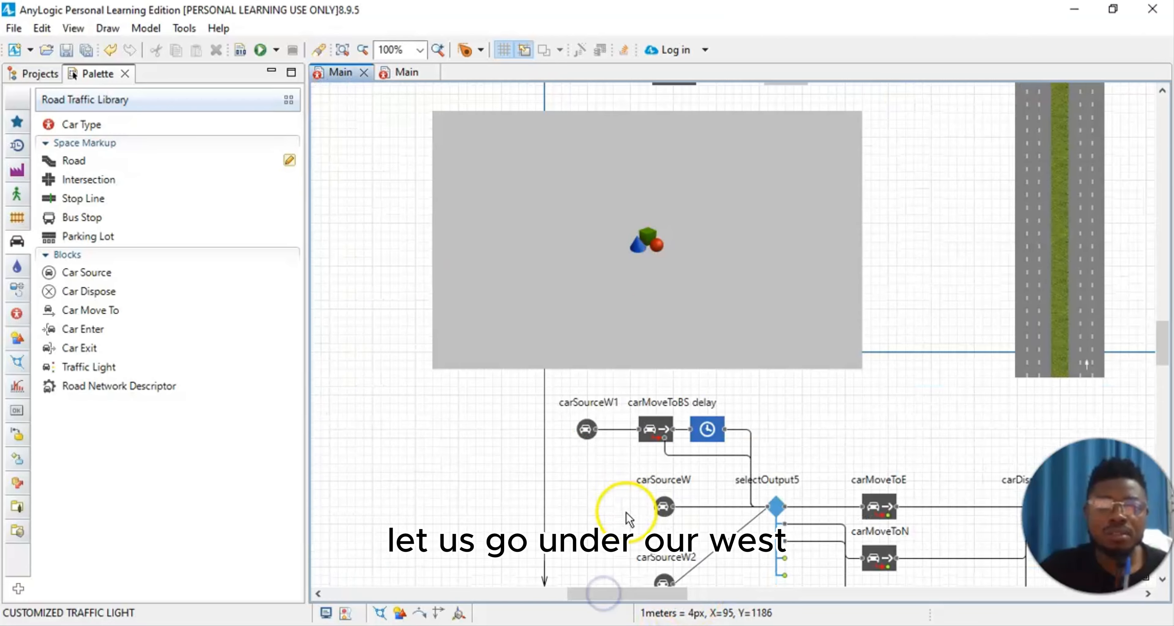
{"action": "scroll", "coordinate": [616, 498], "scroll_direction": "down", "scroll_amount": 3}
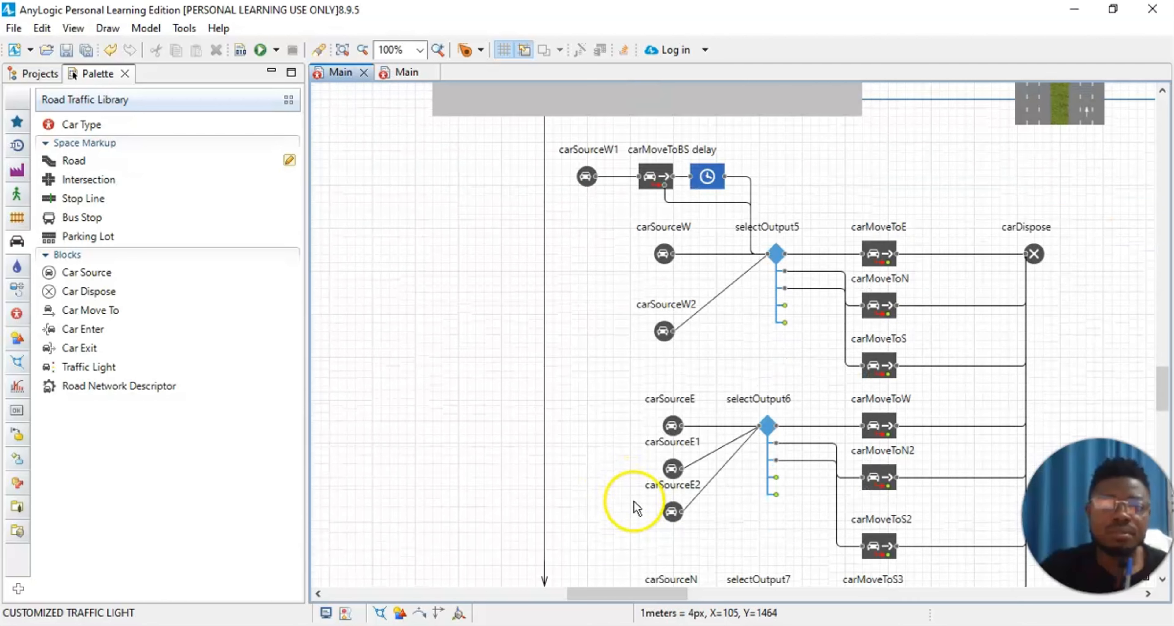
{"action": "left_click", "coordinate": [672, 427]}
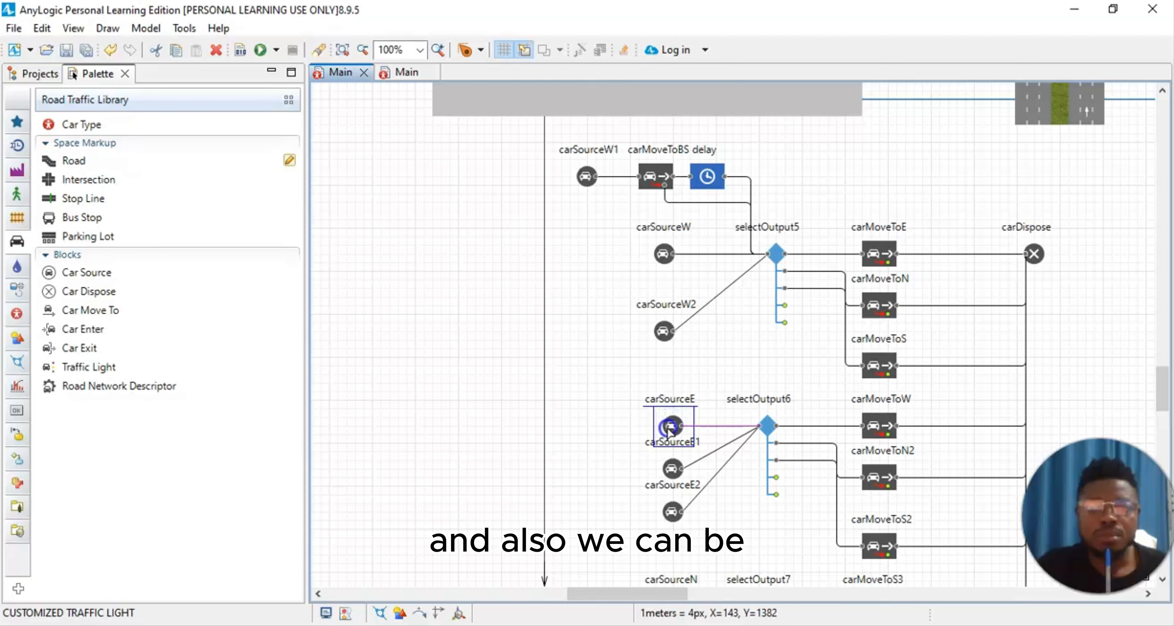
{"action": "left_click_drag", "start_coordinate": [669, 429], "coordinate": [597, 385]}
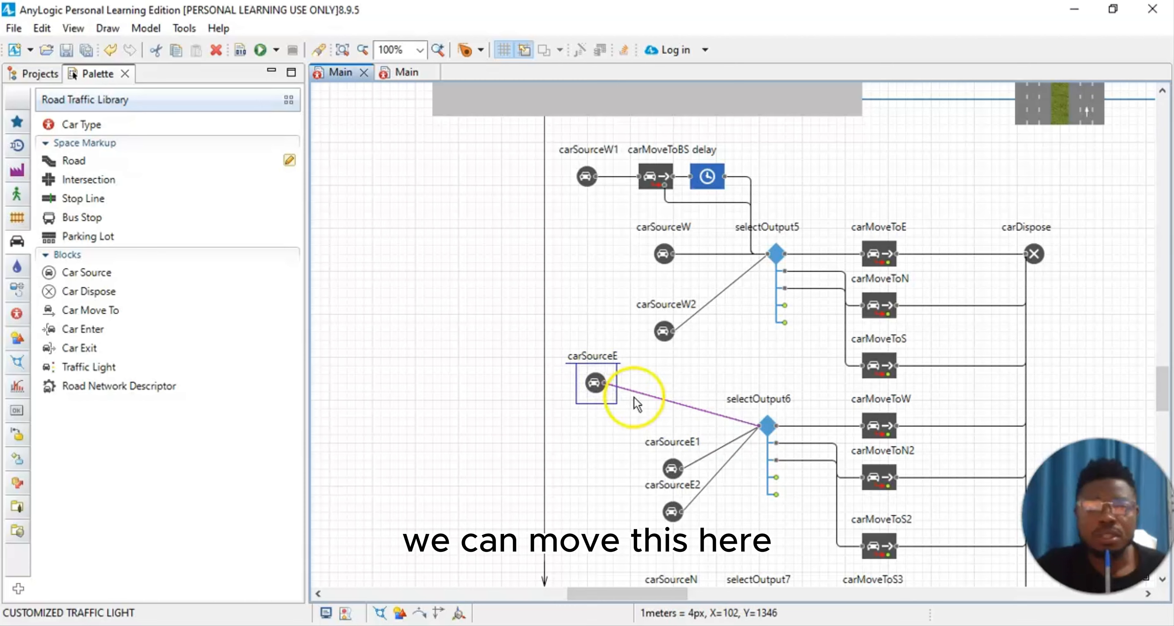
Delete the slanted connector from carSourceE to selectOutput6 and reconnect the two blocks with a right-angled connector.
{"action": "left_click", "coordinate": [657, 398]}
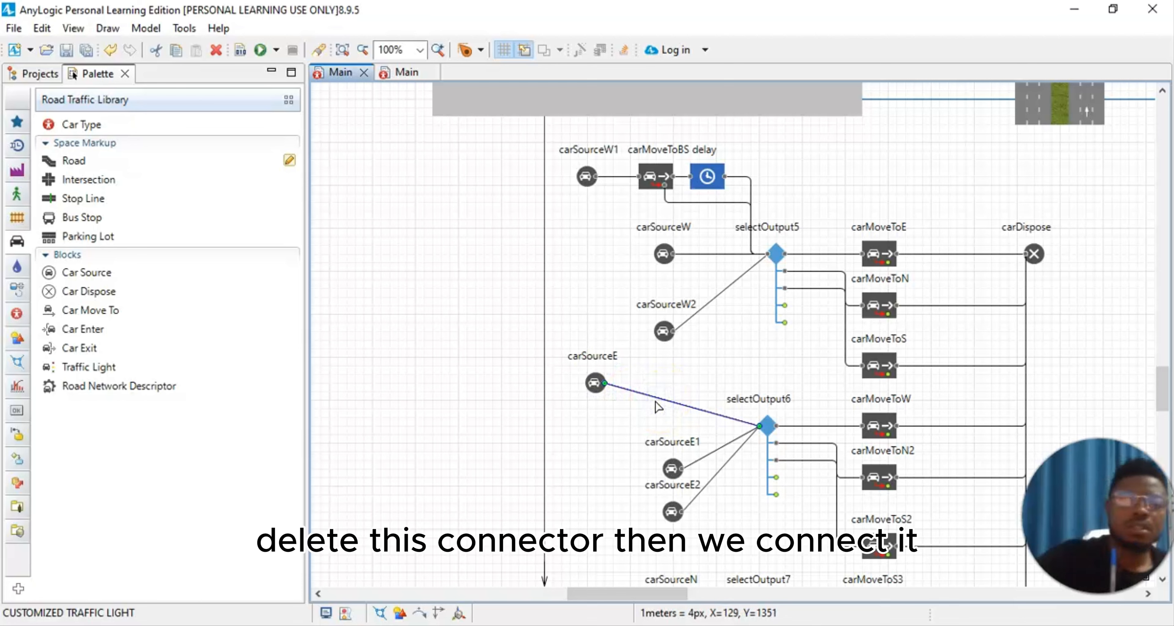
{"action": "key", "text": "Delete"}
{"action": "left_click", "coordinate": [604, 387]}
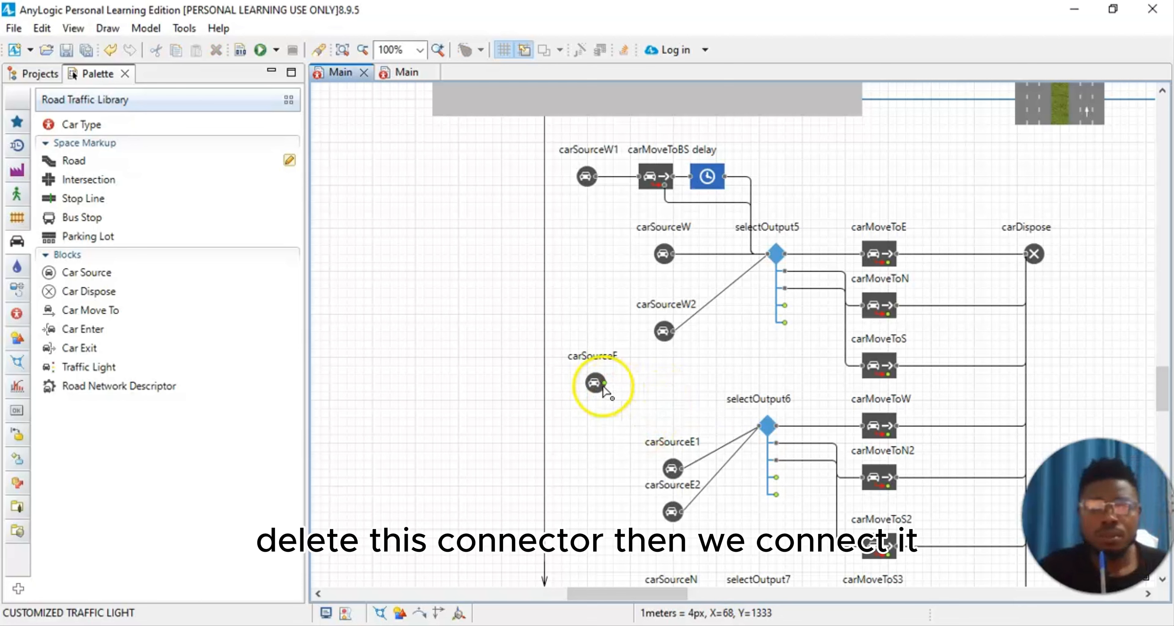
{"action": "left_click_drag", "start_coordinate": [603, 387], "coordinate": [759, 383]}
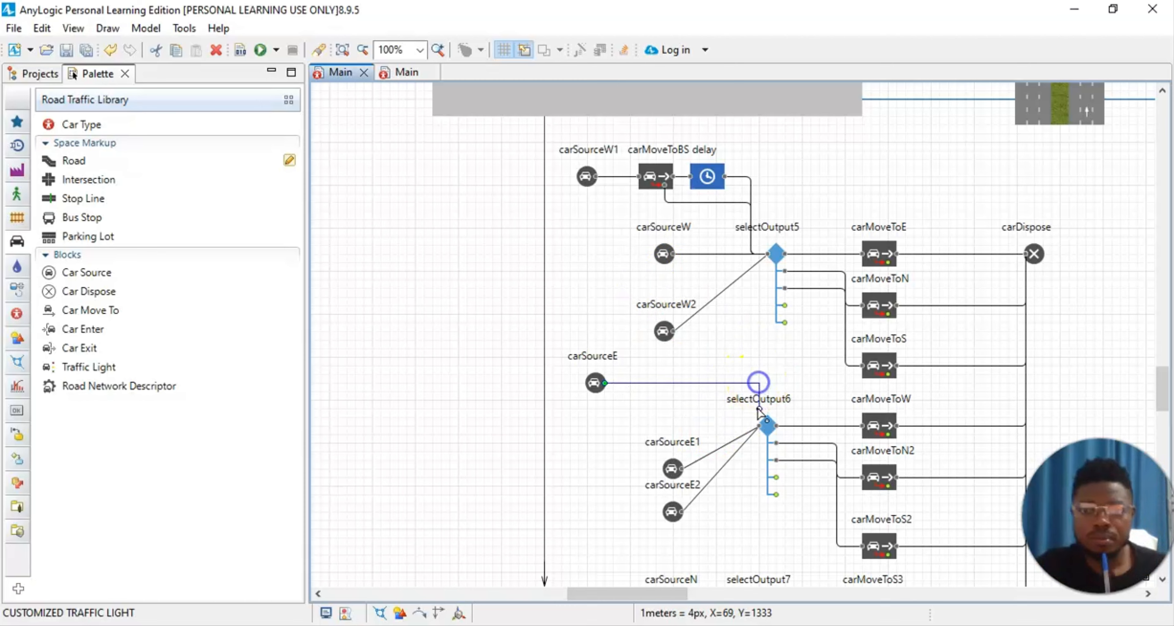
{"action": "left_click", "coordinate": [760, 422]}
{"action": "left_click", "coordinate": [601, 442]}
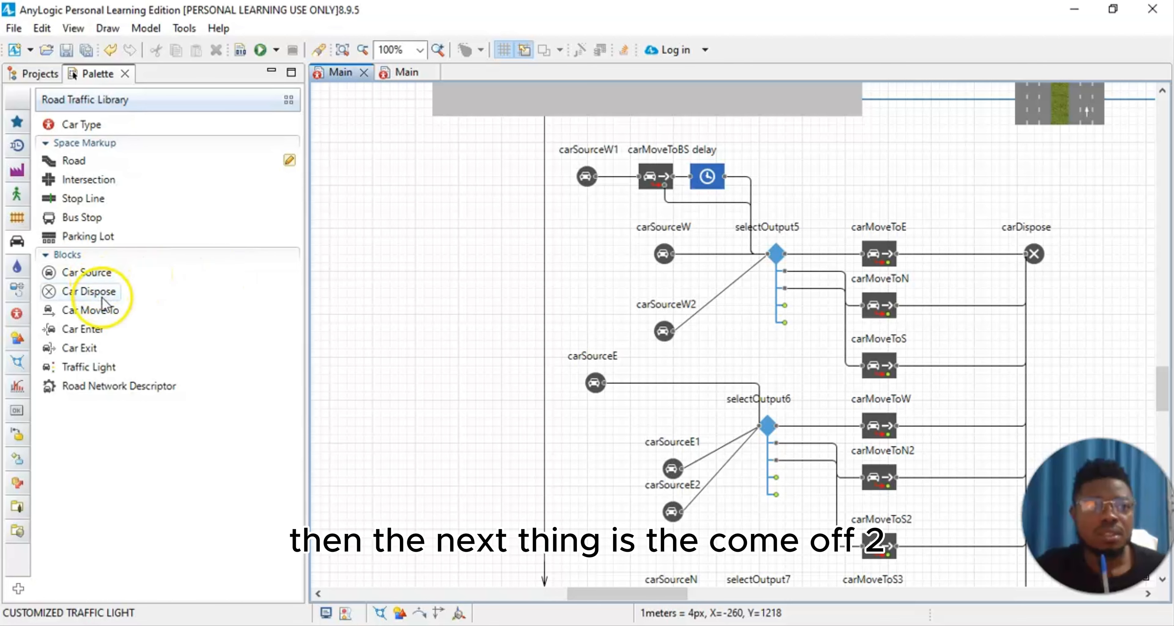
Insert a Car Move To block followed by a Delay block into the connector between carSourceE and selectOutput6.
{"action": "left_click_drag", "start_coordinate": [100, 310], "coordinate": [652, 389]}
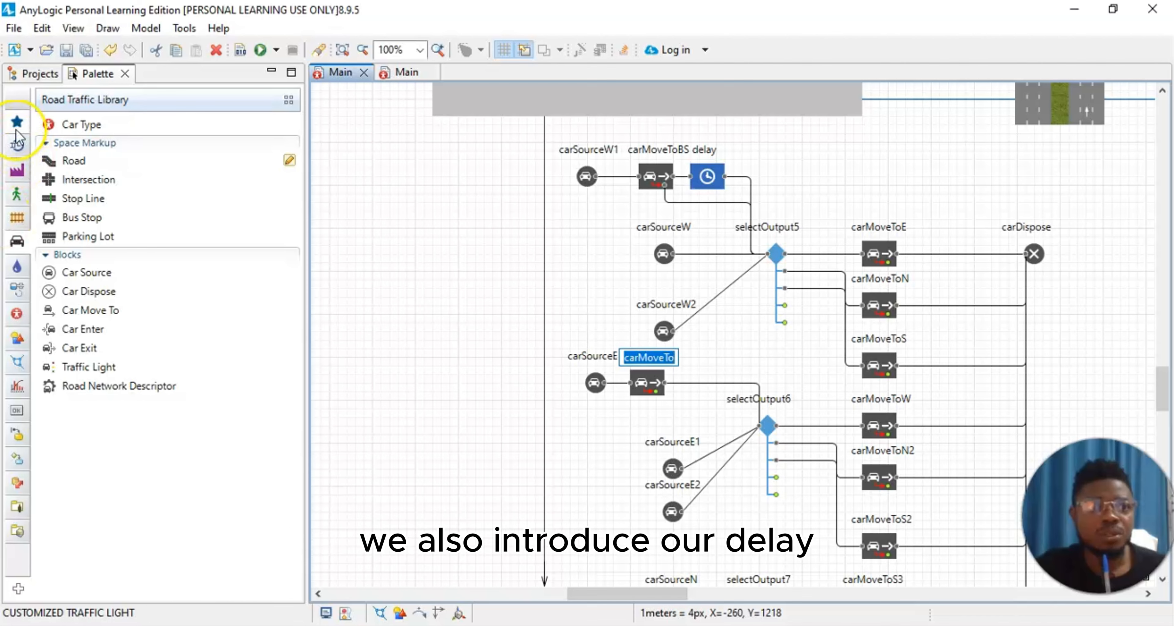
{"action": "left_click", "coordinate": [22, 155]}
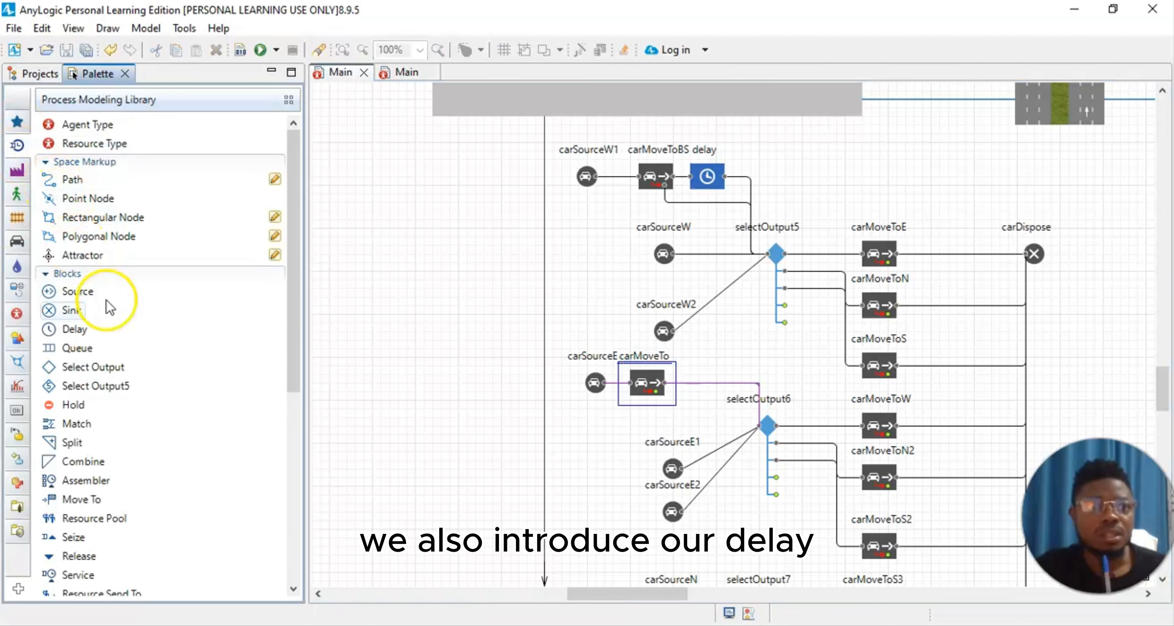
{"action": "left_click", "coordinate": [76, 330]}
{"action": "left_click_drag", "start_coordinate": [75, 330], "coordinate": [718, 388]}
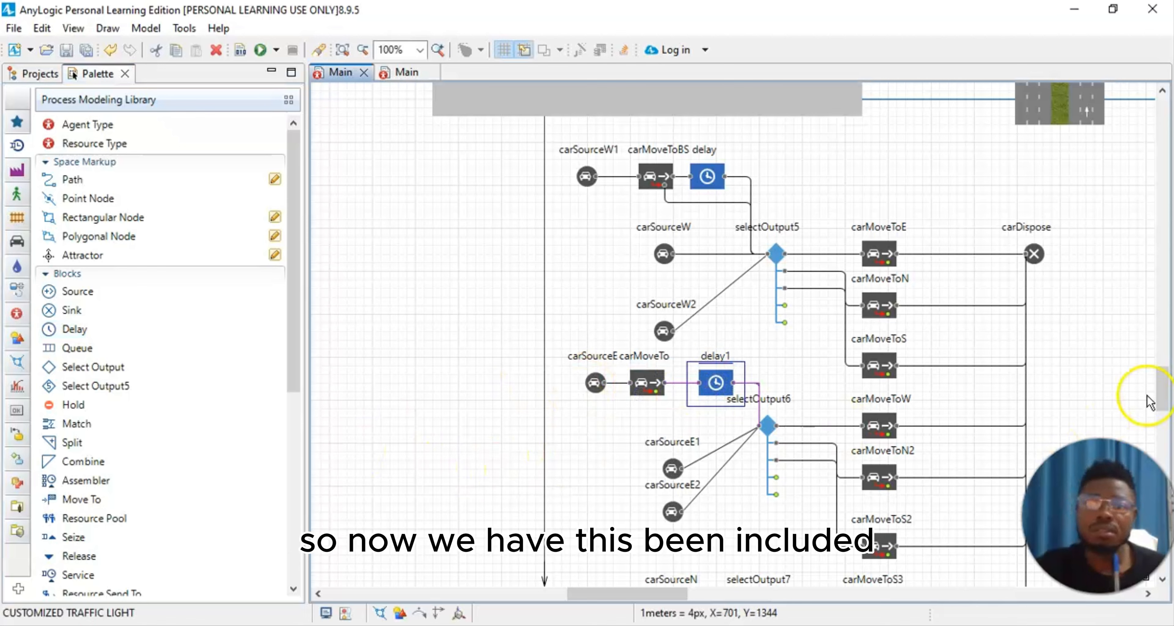
{"action": "left_click", "coordinate": [1128, 391]}
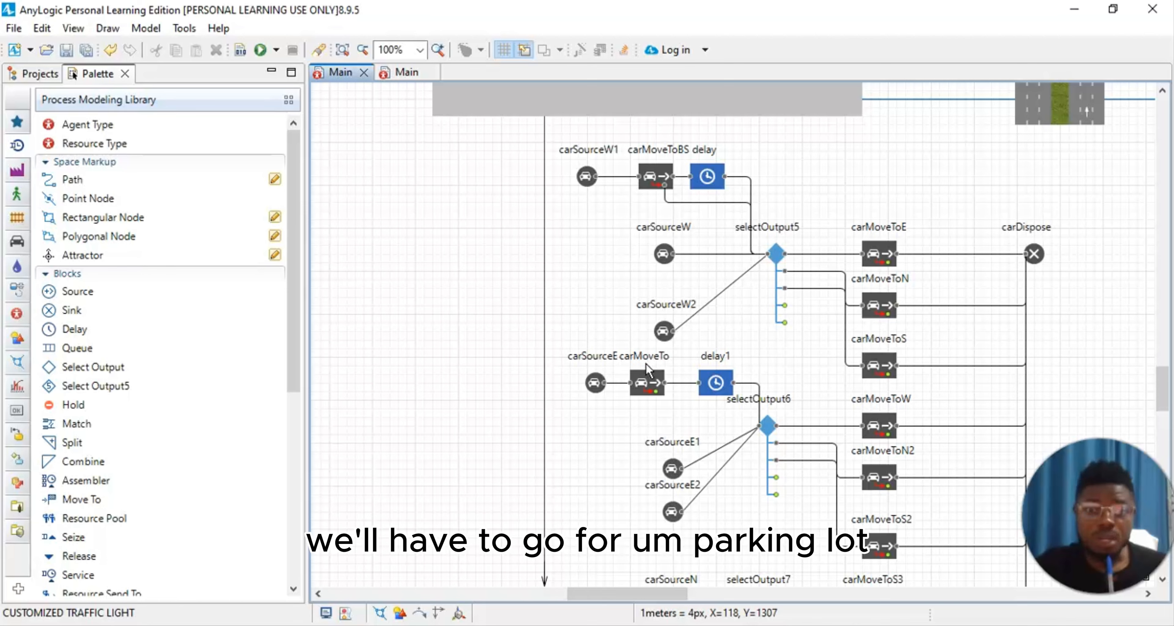
Make the new Car Move To block move cars to the parking lot parkingLotW, rename it carMoveToP and close its properties.
{"action": "left_click", "coordinate": [642, 392]}
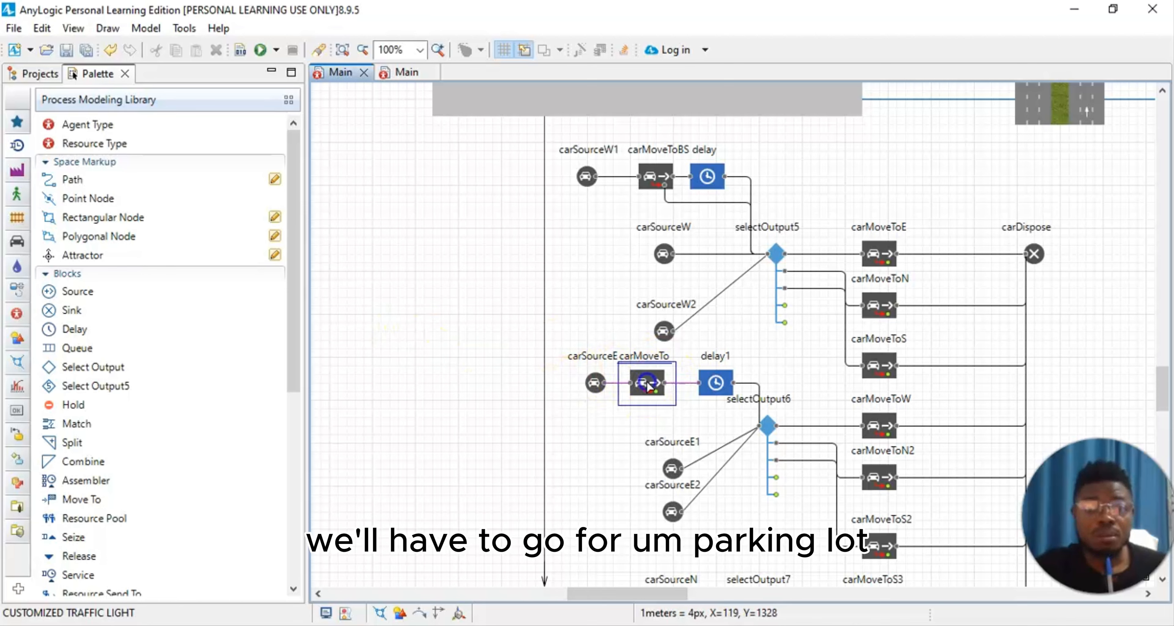
{"action": "left_click", "coordinate": [67, 28]}
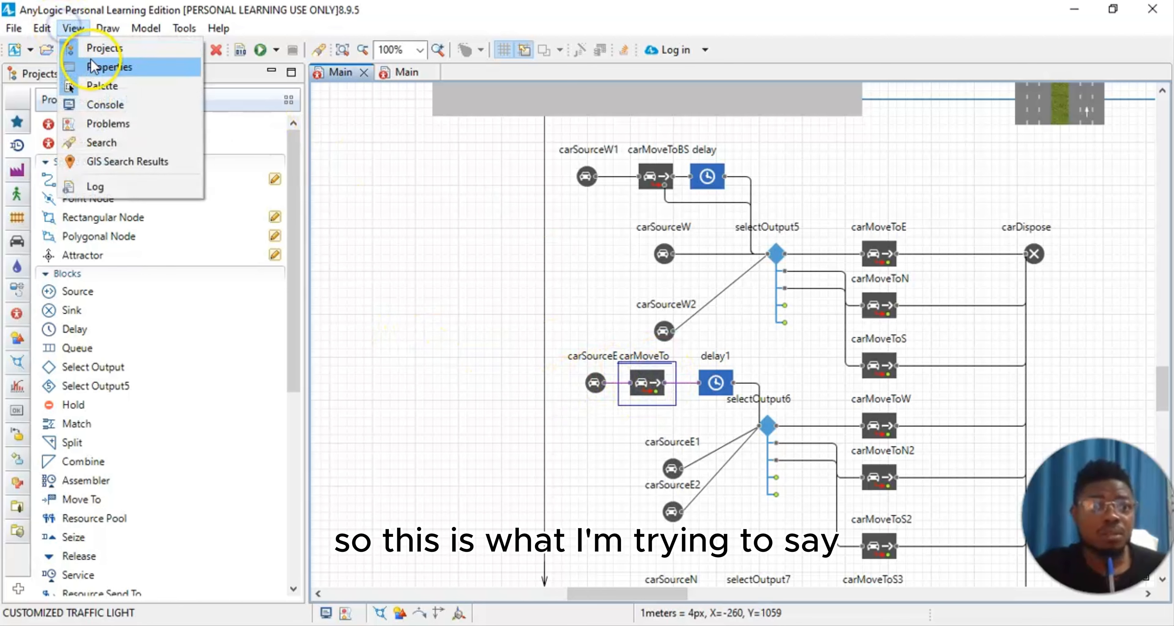
{"action": "left_click", "coordinate": [101, 86]}
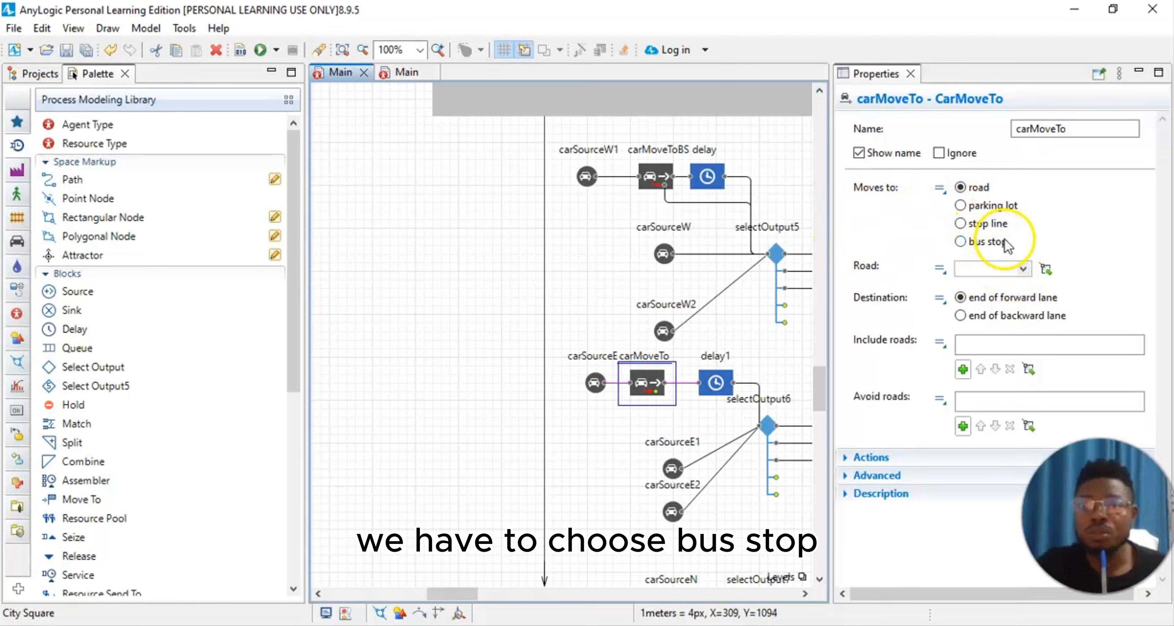
{"action": "left_click", "coordinate": [963, 207]}
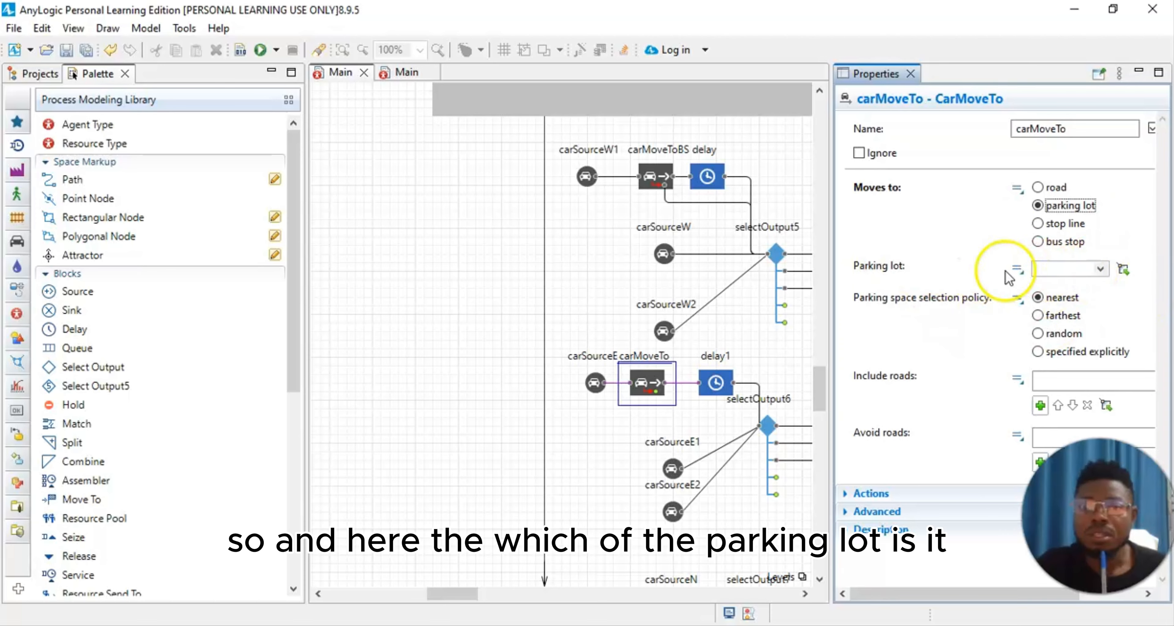
{"action": "left_click", "coordinate": [1101, 268]}
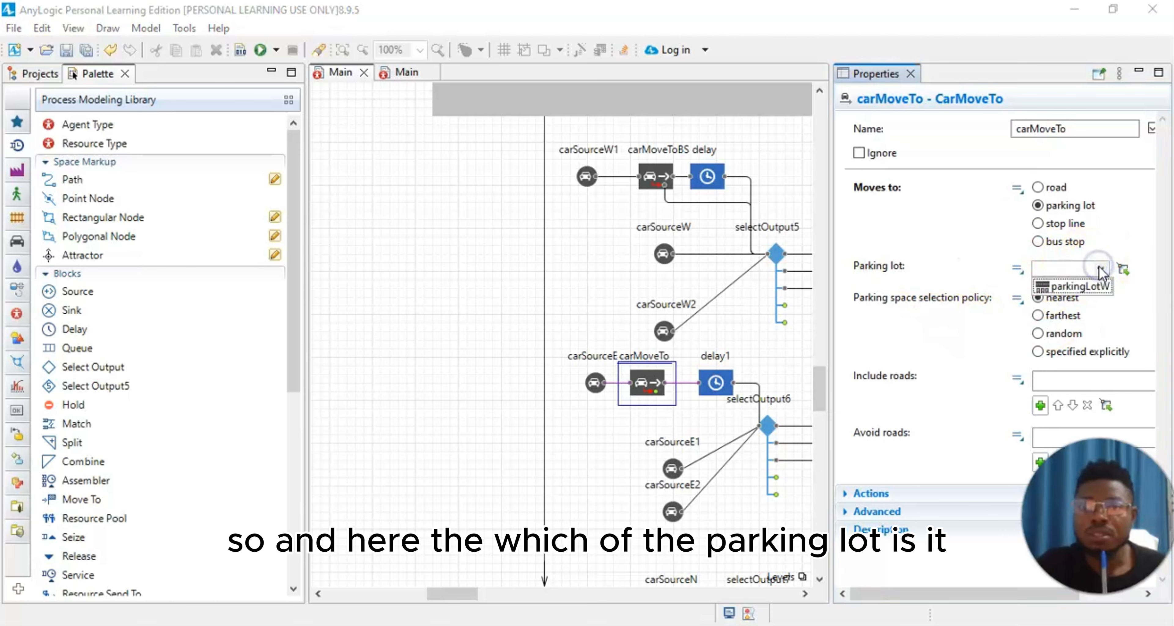
{"action": "left_click", "coordinate": [1101, 287]}
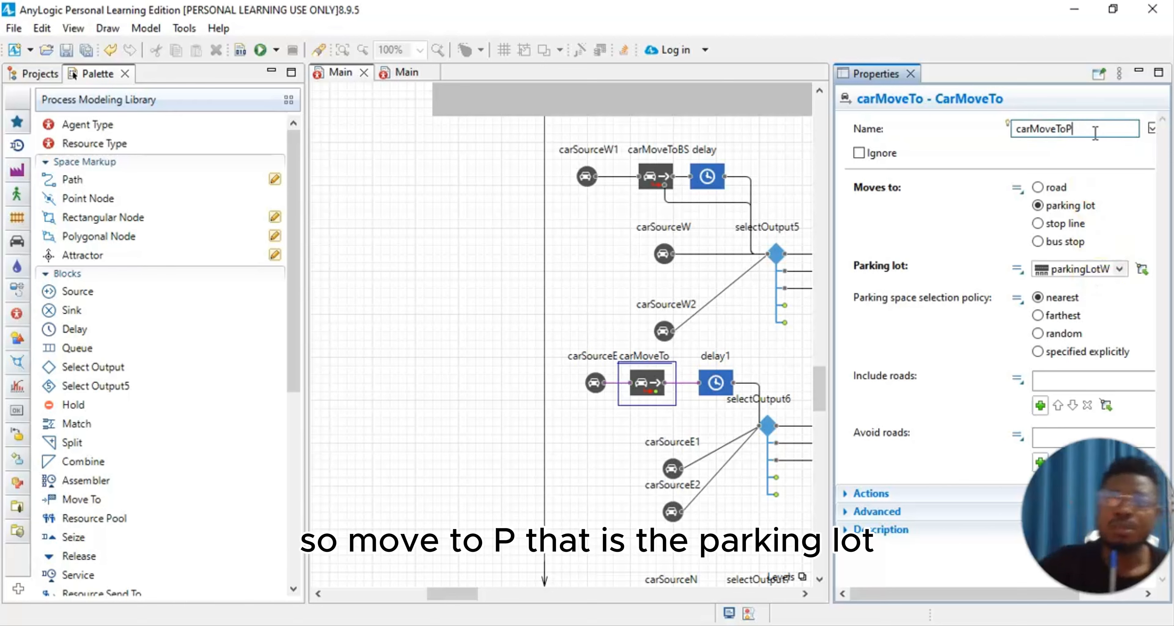
{"action": "left_click", "coordinate": [1125, 184]}
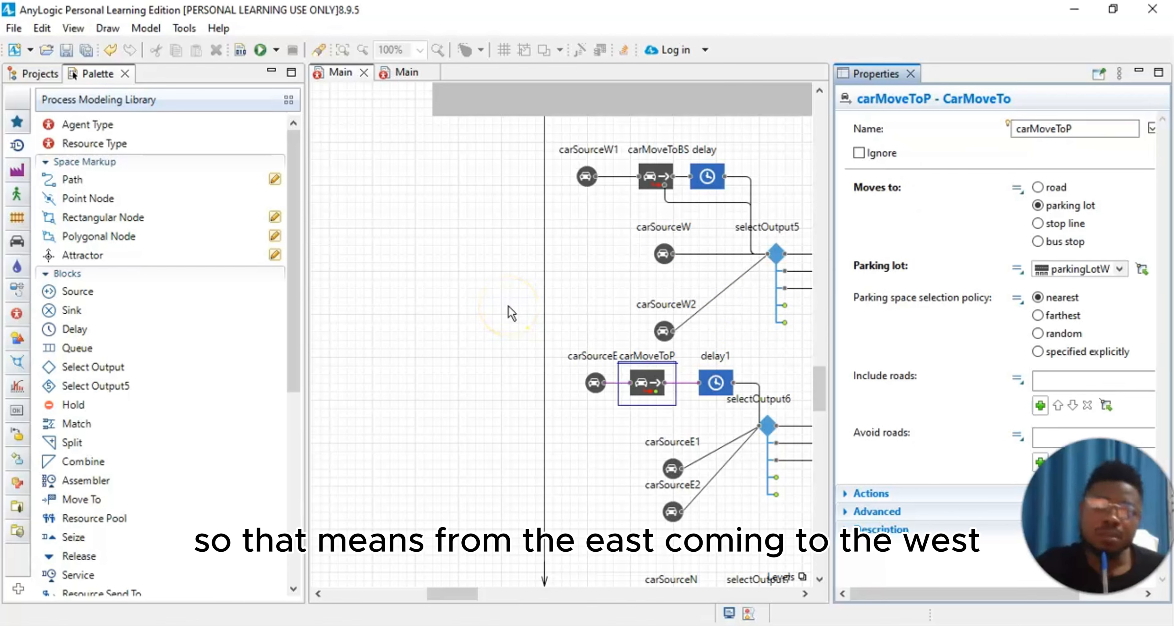
{"action": "left_click", "coordinate": [913, 73]}
{"action": "left_click", "coordinate": [569, 324]}
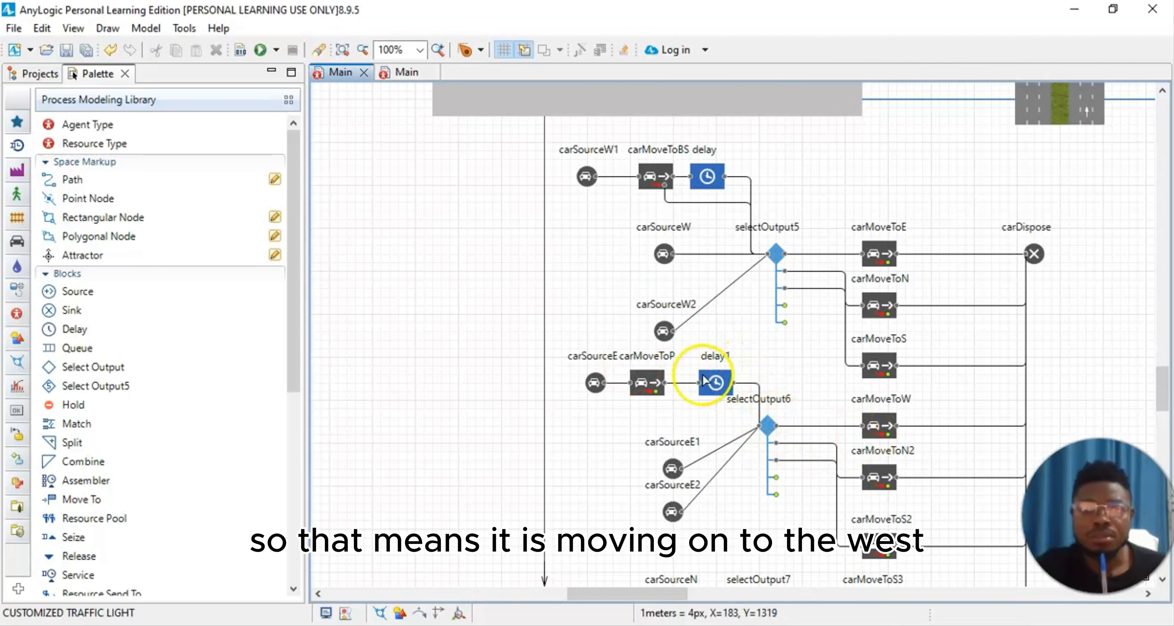
Open the properties of the Delay block after carMoveToP and rename it delayPARK.
{"action": "left_click", "coordinate": [714, 382]}
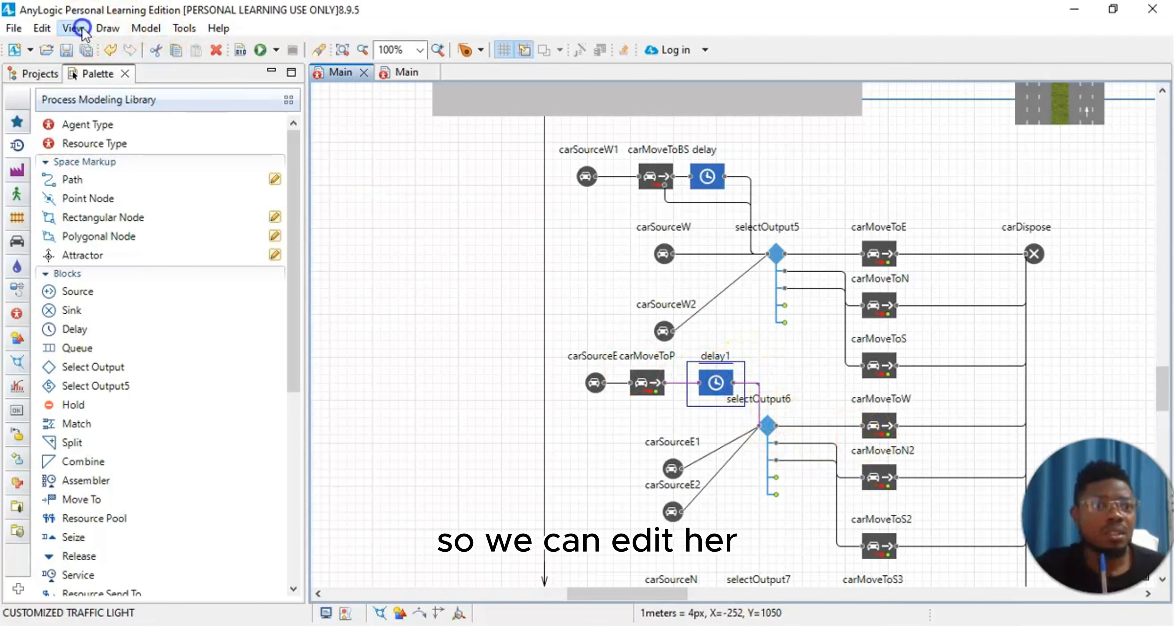
{"action": "left_click", "coordinate": [112, 29]}
{"action": "mouse_move", "coordinate": [73, 29]}
{"action": "left_click", "coordinate": [91, 67]}
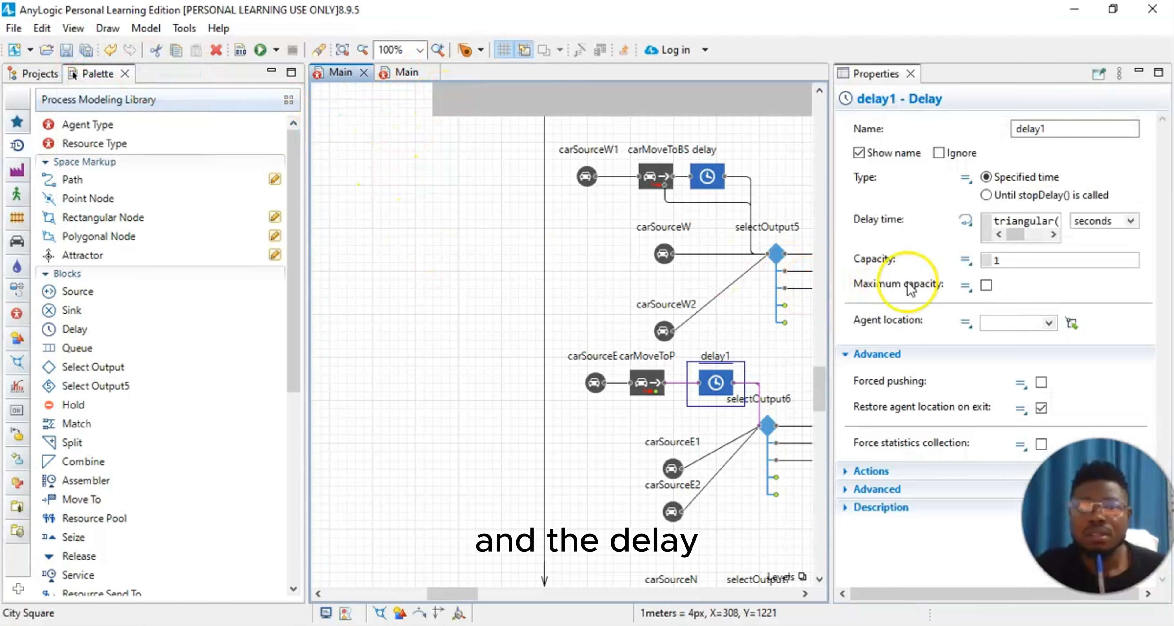
{"action": "left_click", "coordinate": [1068, 128]}
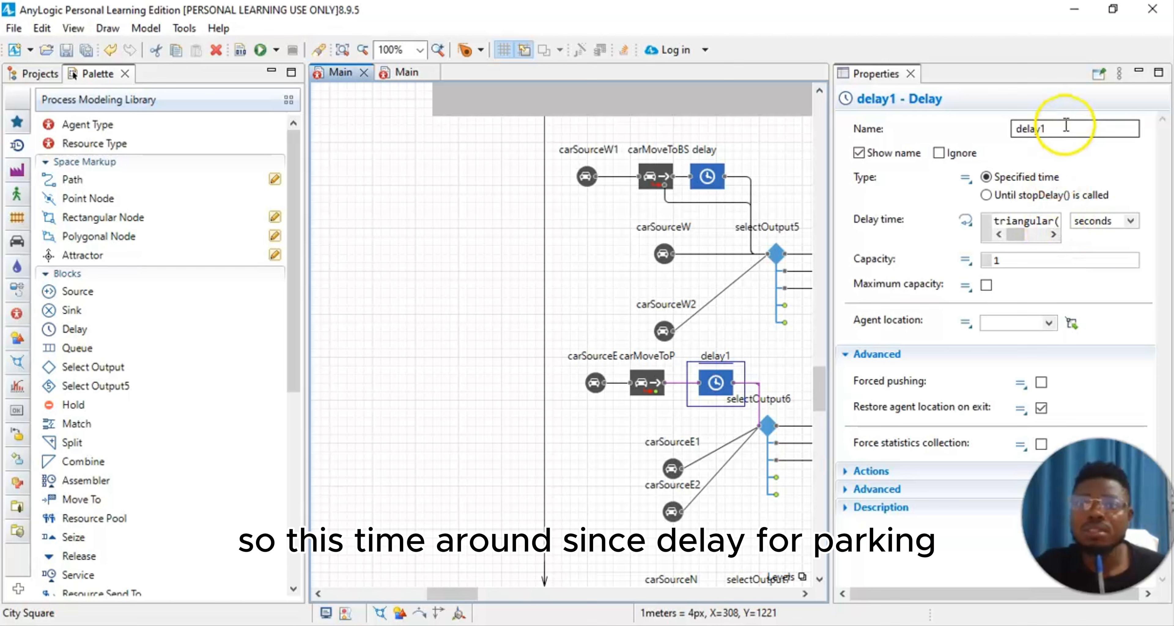
{"action": "key", "text": "BackSpace"}
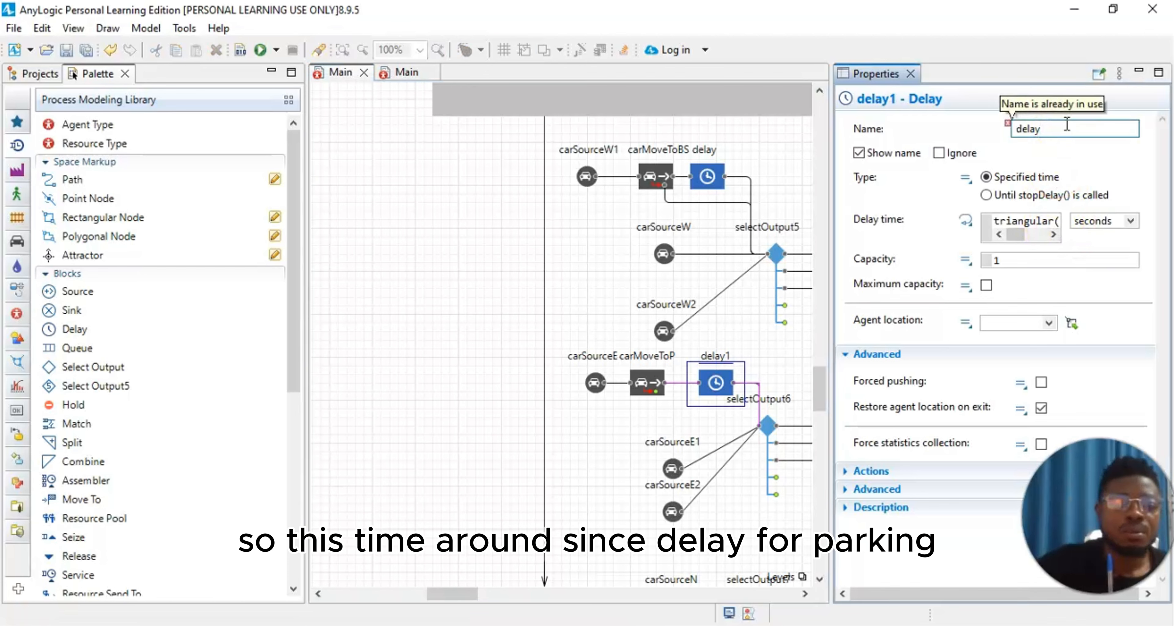
{"action": "type", "text": "PARK"}
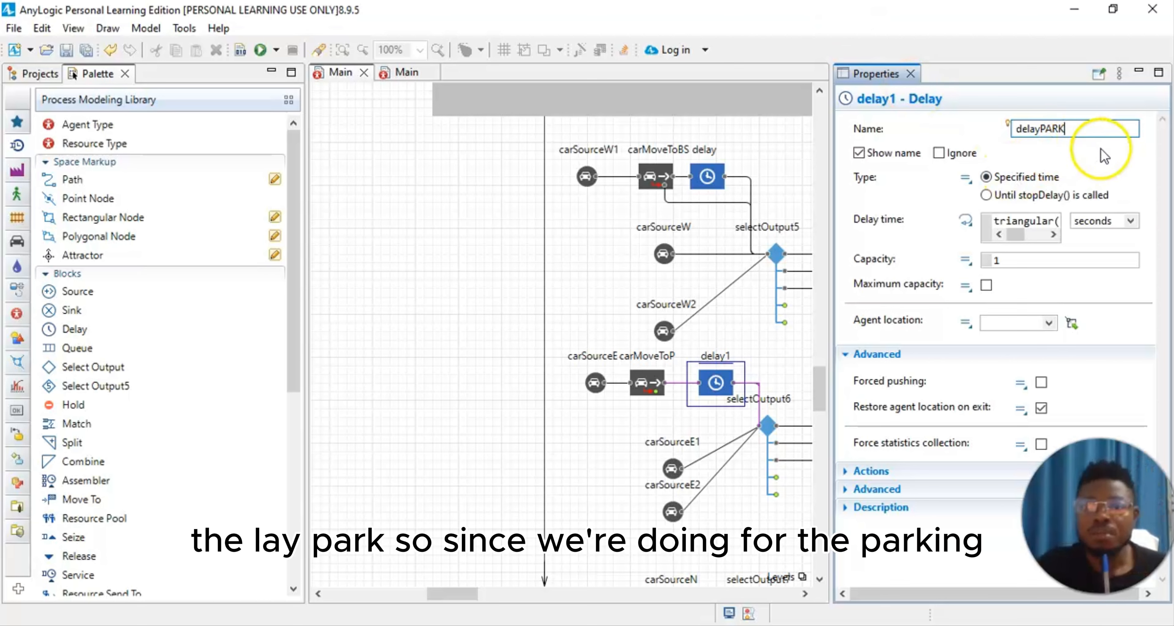
Set the delay time of delayPARK to triangular( 10, 15, 30 ) in minutes.
{"action": "left_click", "coordinate": [1059, 223]}
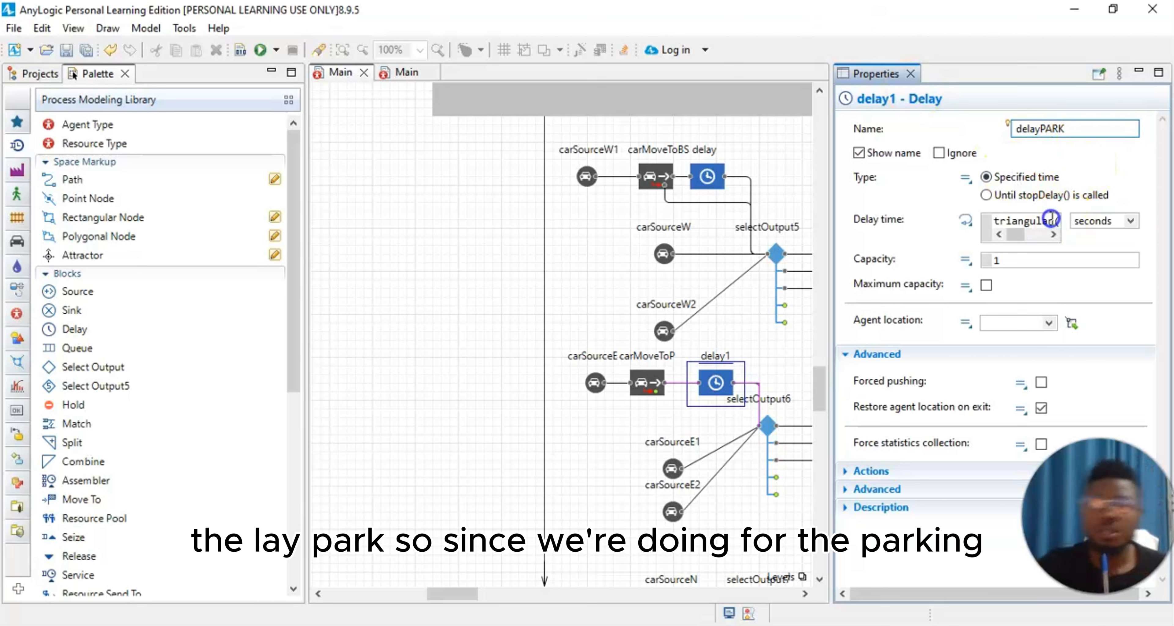
{"action": "left_click", "coordinate": [1139, 228]}
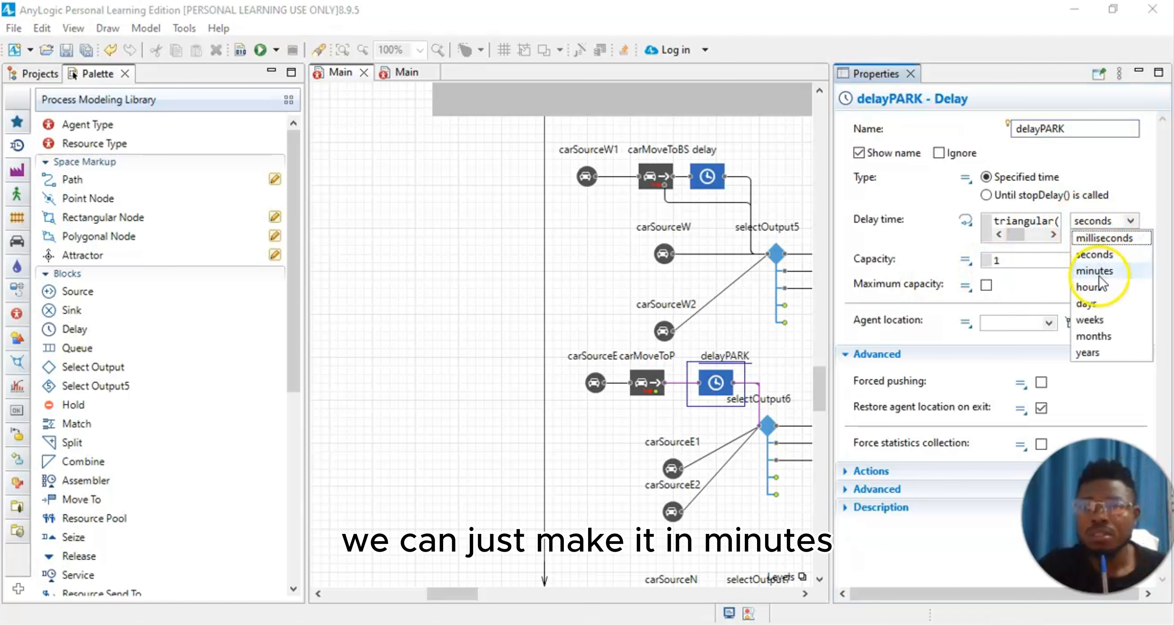
{"action": "left_click", "coordinate": [1096, 271]}
{"action": "left_click", "coordinate": [1058, 222]}
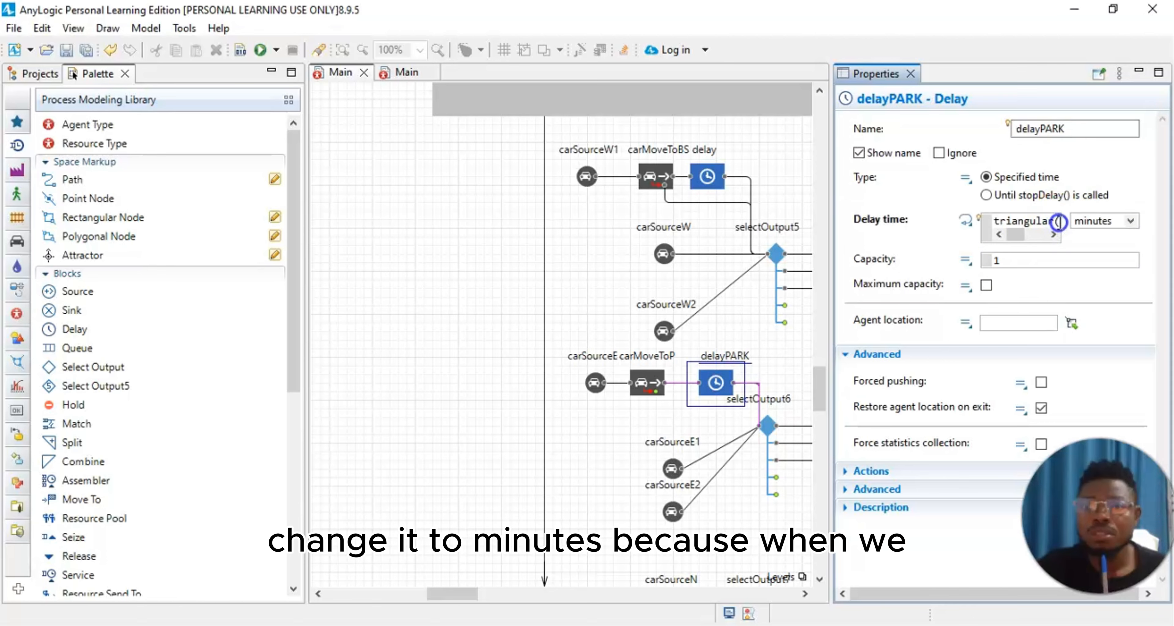
{"action": "key", "text": "Right"}
{"action": "key", "text": "Right"}
{"action": "key", "text": "Right"}
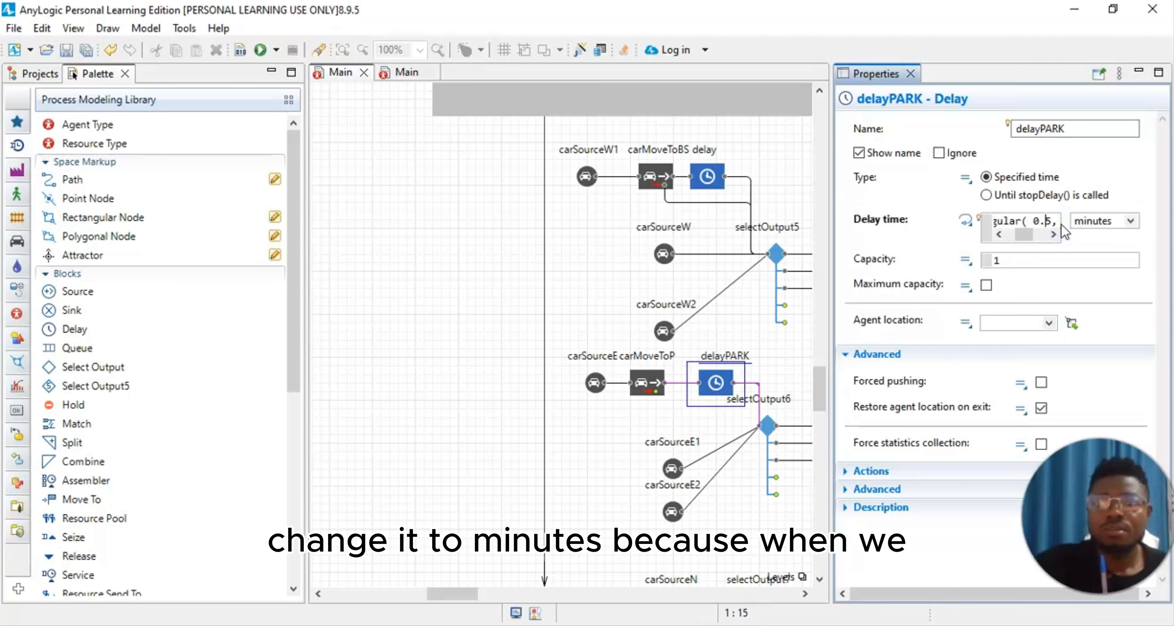
{"action": "key", "text": "BackSpace"}
{"action": "key", "text": "BackSpace"}
{"action": "key", "text": "BackSpace"}
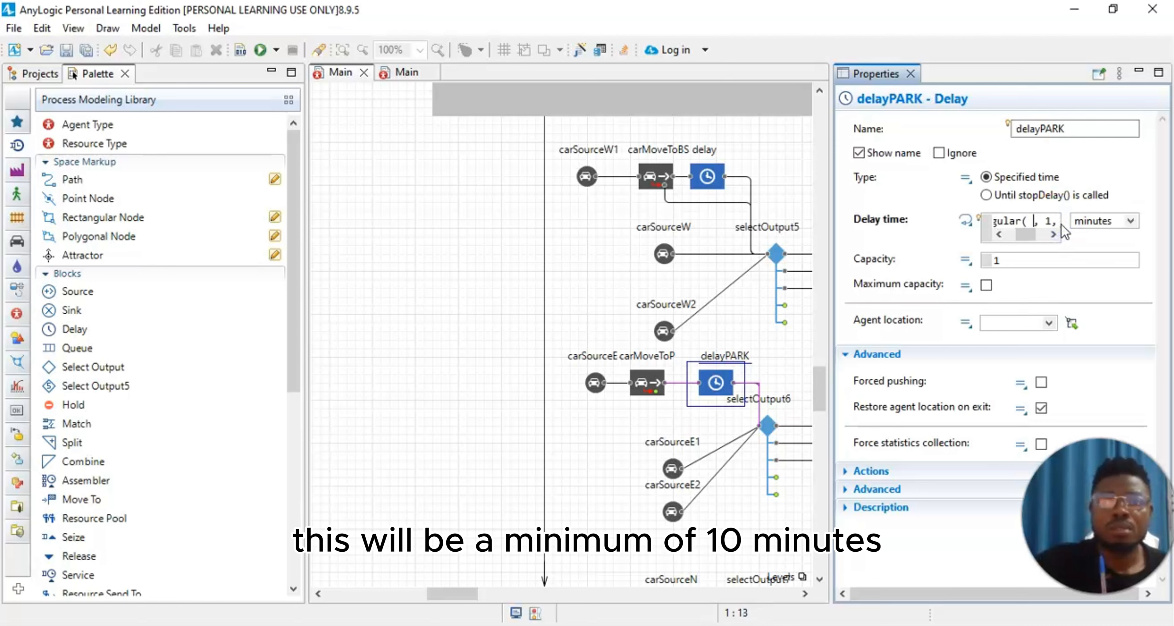
{"action": "type", "text": "10"}
{"action": "key", "text": "Right"}
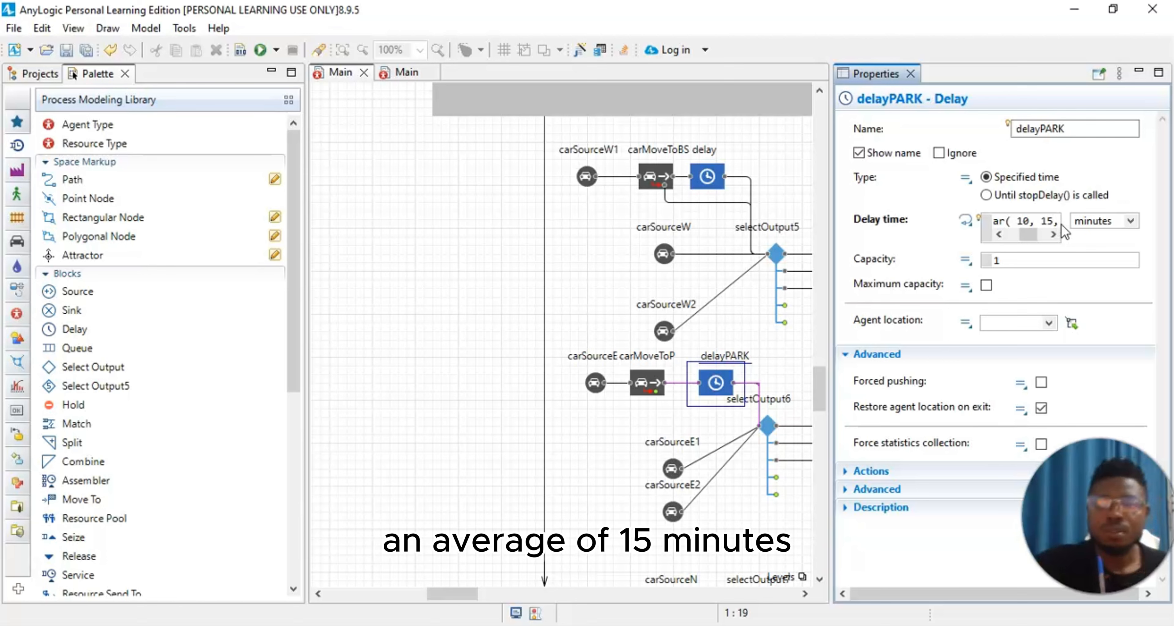
{"action": "key", "text": "Right"}
{"action": "key", "text": "Right"}
{"action": "key", "text": "Right"}
{"action": "key", "text": "Right"}
{"action": "key", "text": "Right"}
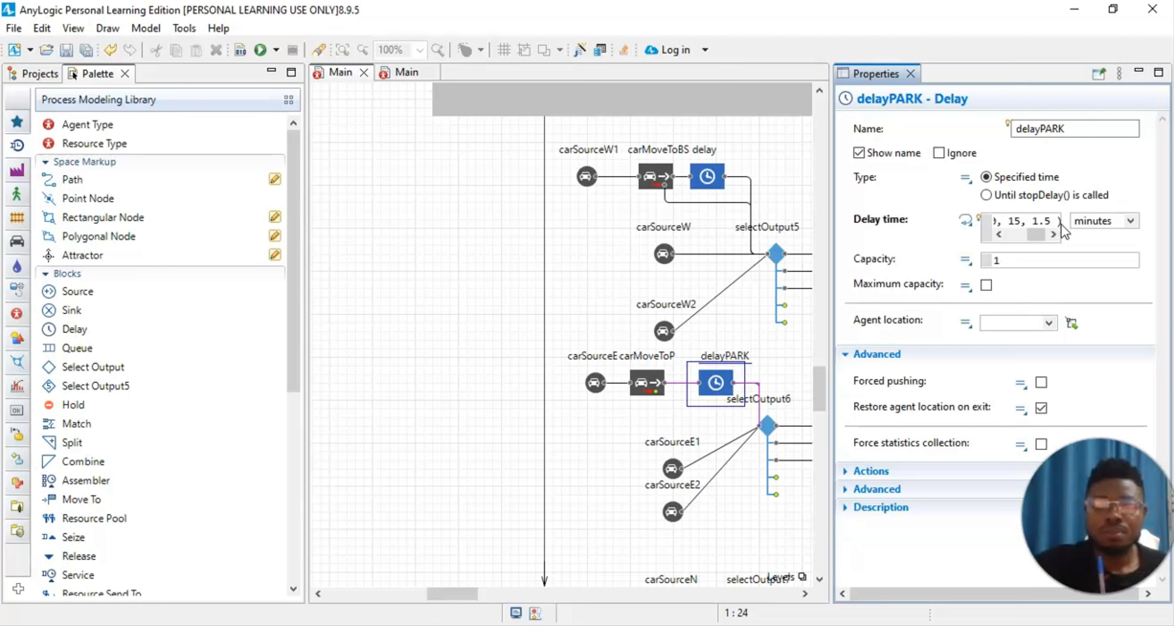
{"action": "key", "text": "BackSpace"}
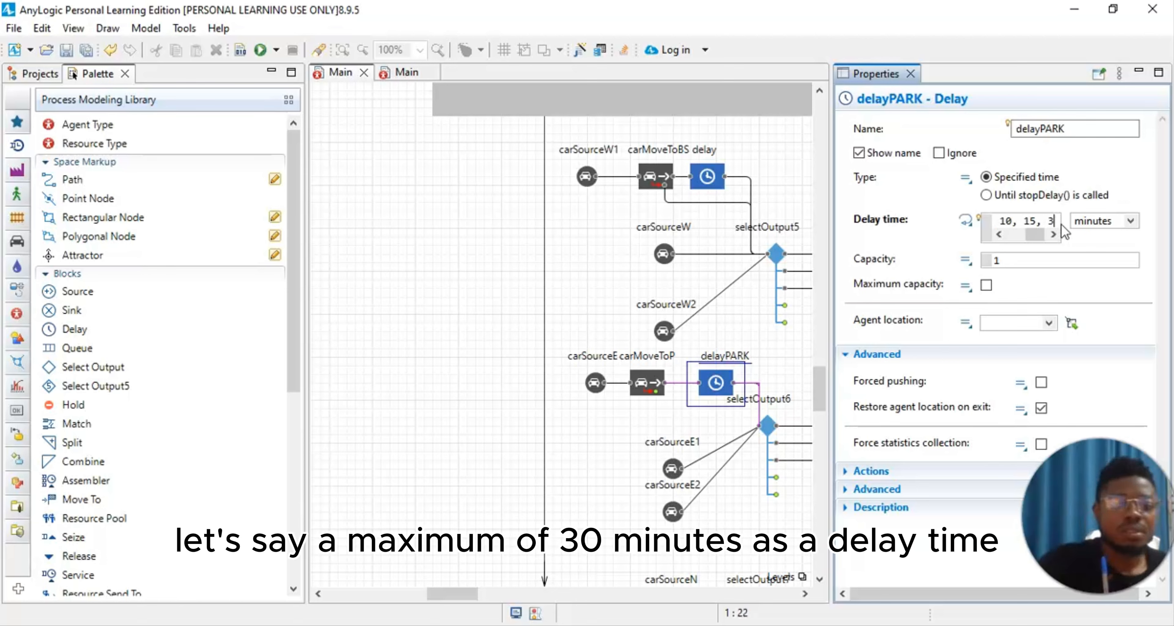
{"action": "type", "text": "30"}
{"action": "left_click", "coordinate": [1117, 177]}
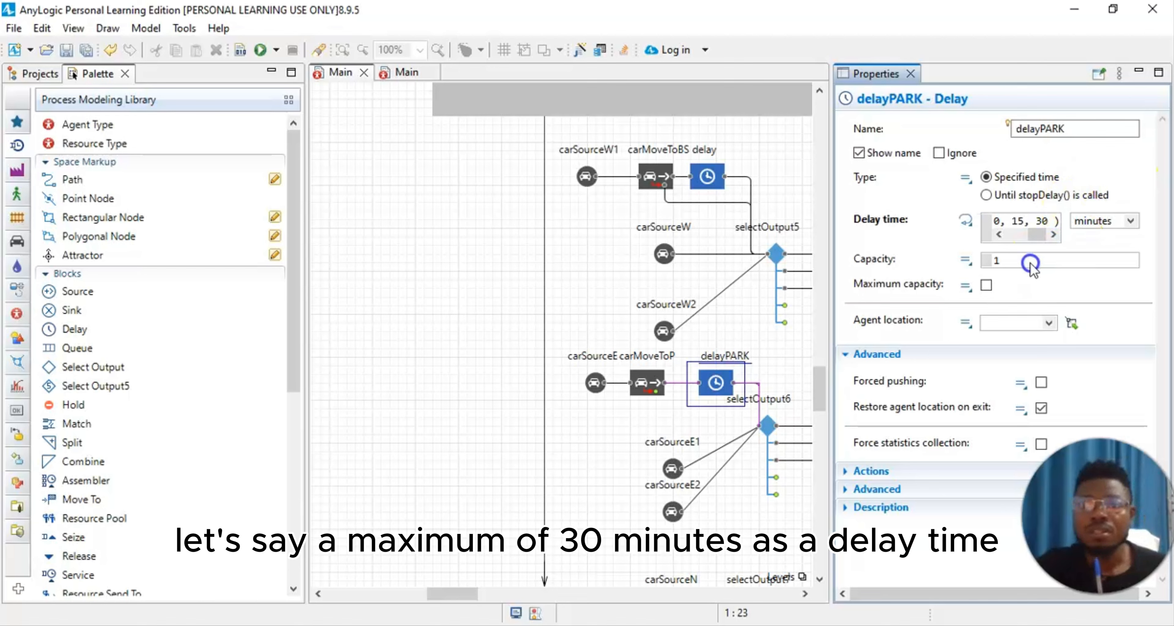
Enter a capacity of 5 for delayPARK, check it against the parking lot on the west road and correct it to 7.
{"action": "left_click", "coordinate": [1013, 265]}
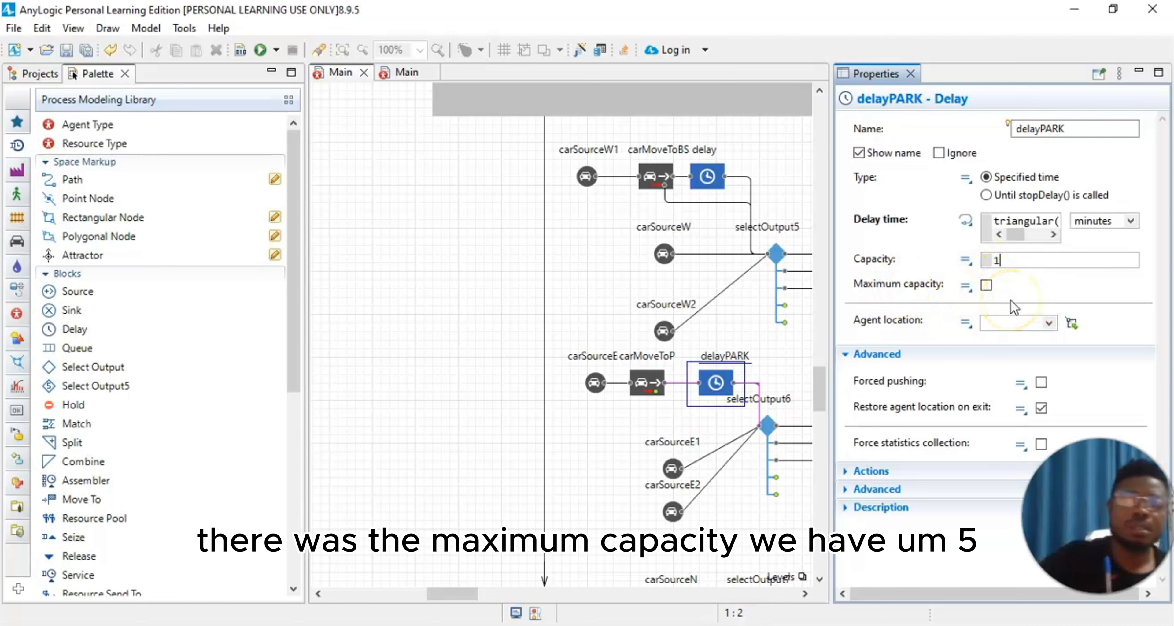
{"action": "key", "text": "BackSpace"}
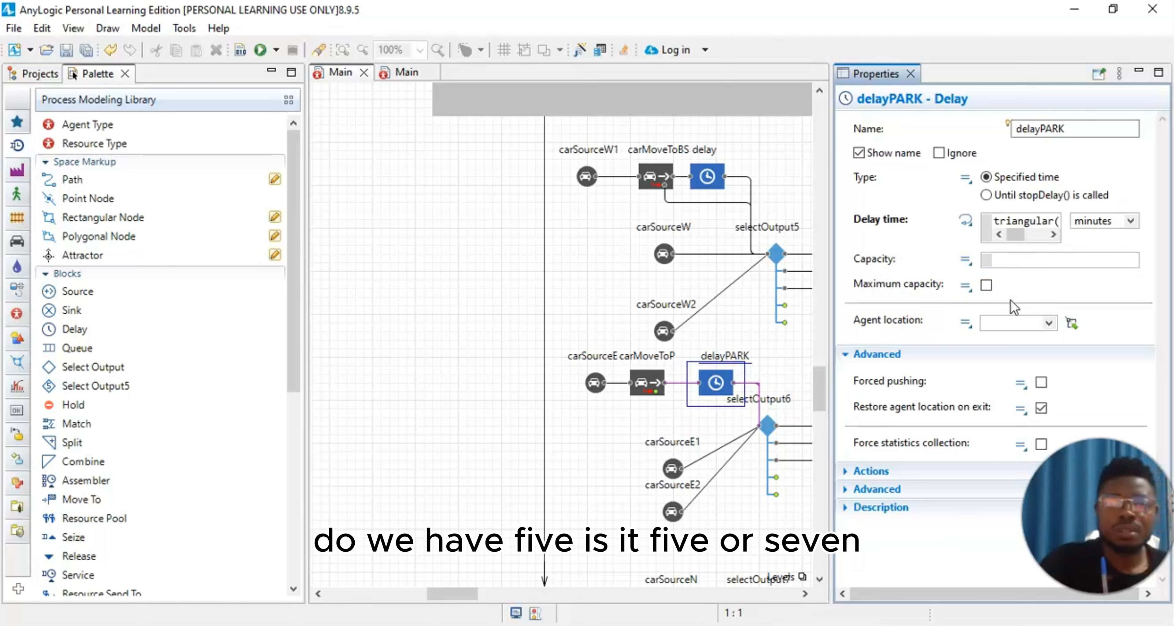
{"action": "type", "text": "5"}
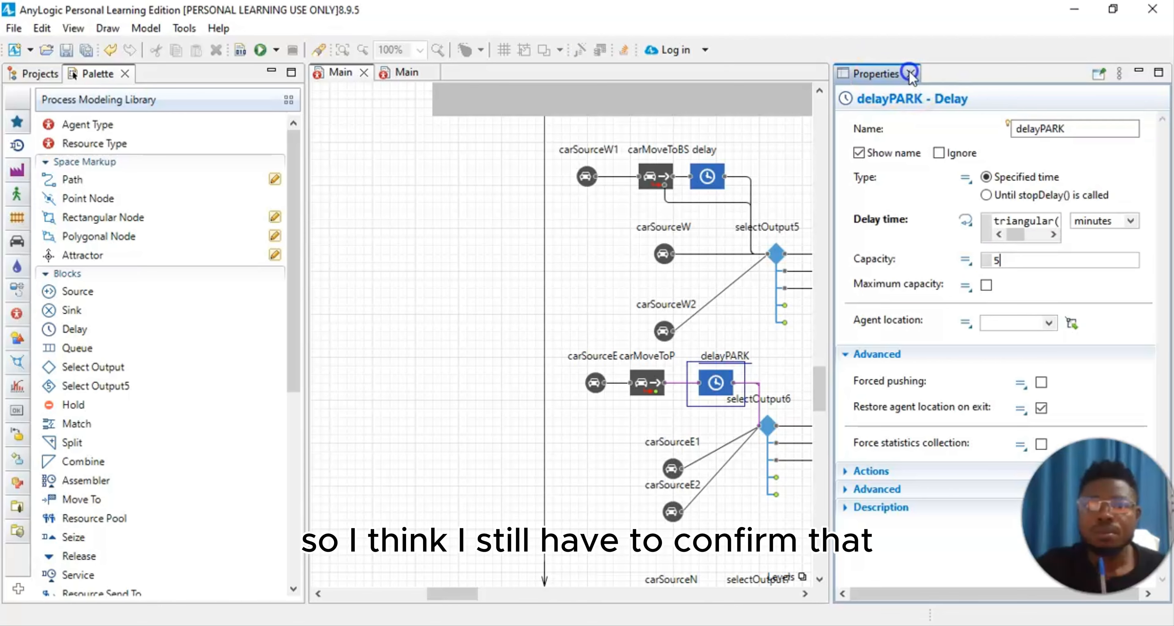
{"action": "left_click", "coordinate": [531, 274]}
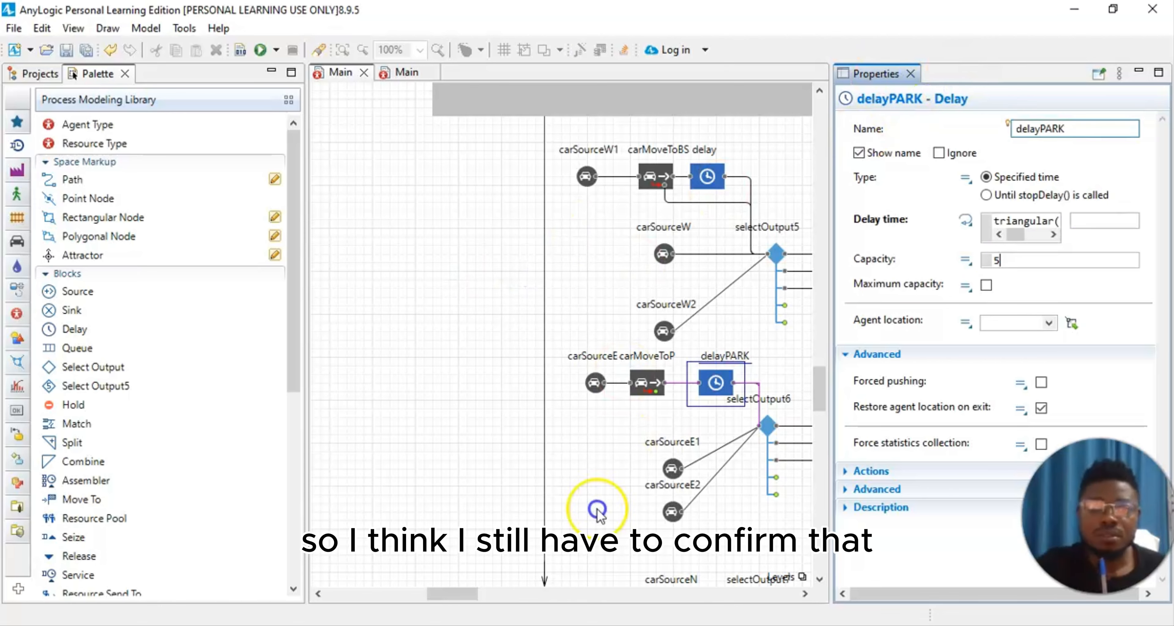
{"action": "scroll", "coordinate": [707, 502], "scroll_direction": "up", "scroll_amount": 5}
{"action": "scroll", "coordinate": [729, 371], "scroll_direction": "up", "scroll_amount": 3}
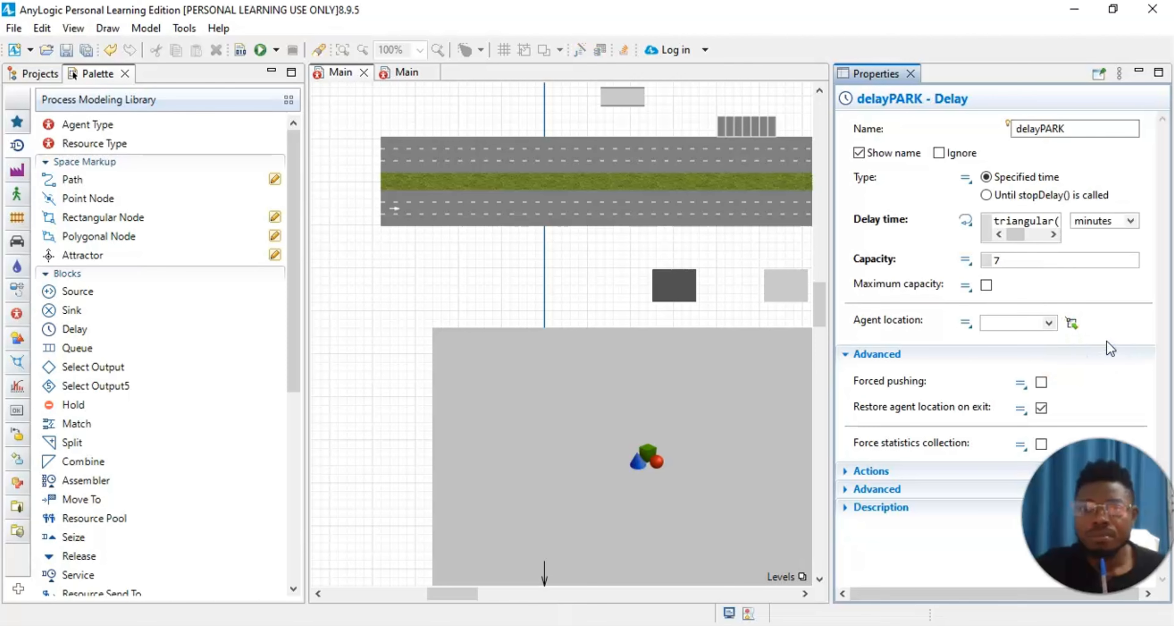
Enable the maximum capacity option for delayPARK and close its properties.
{"action": "left_click", "coordinate": [986, 285]}
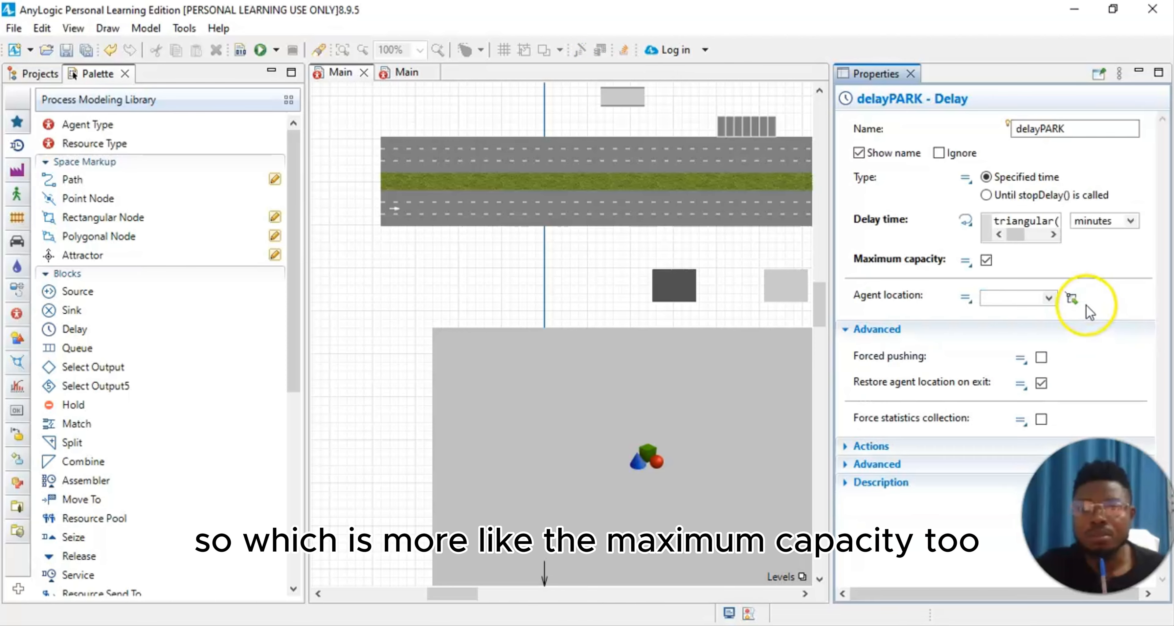
{"action": "left_click", "coordinate": [1124, 265]}
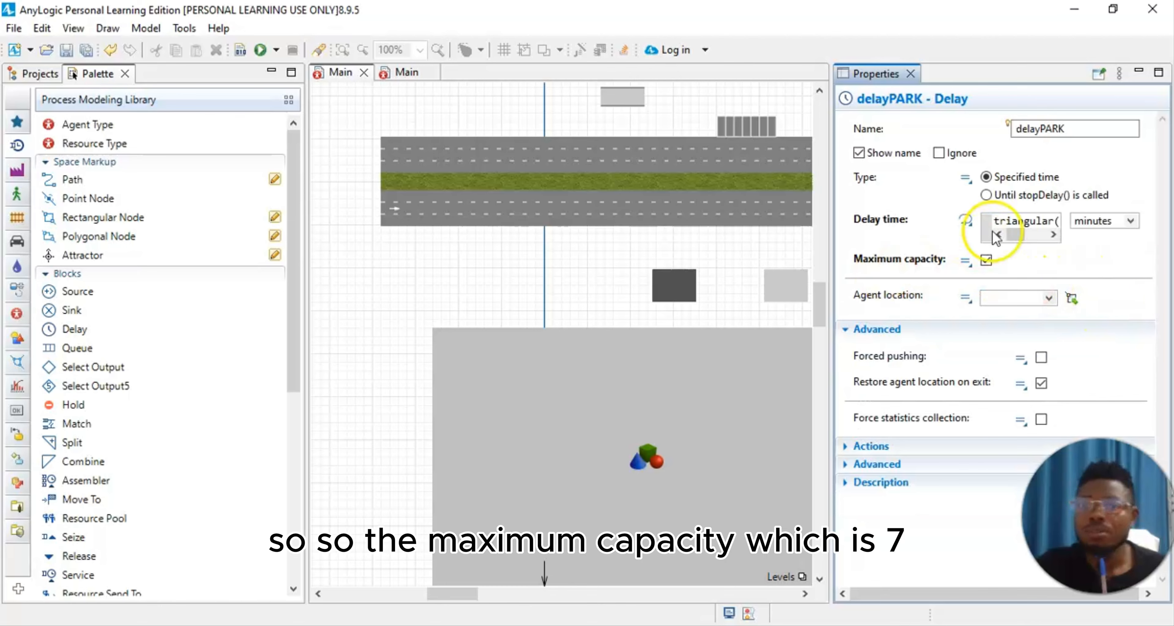
{"action": "left_click", "coordinate": [910, 73]}
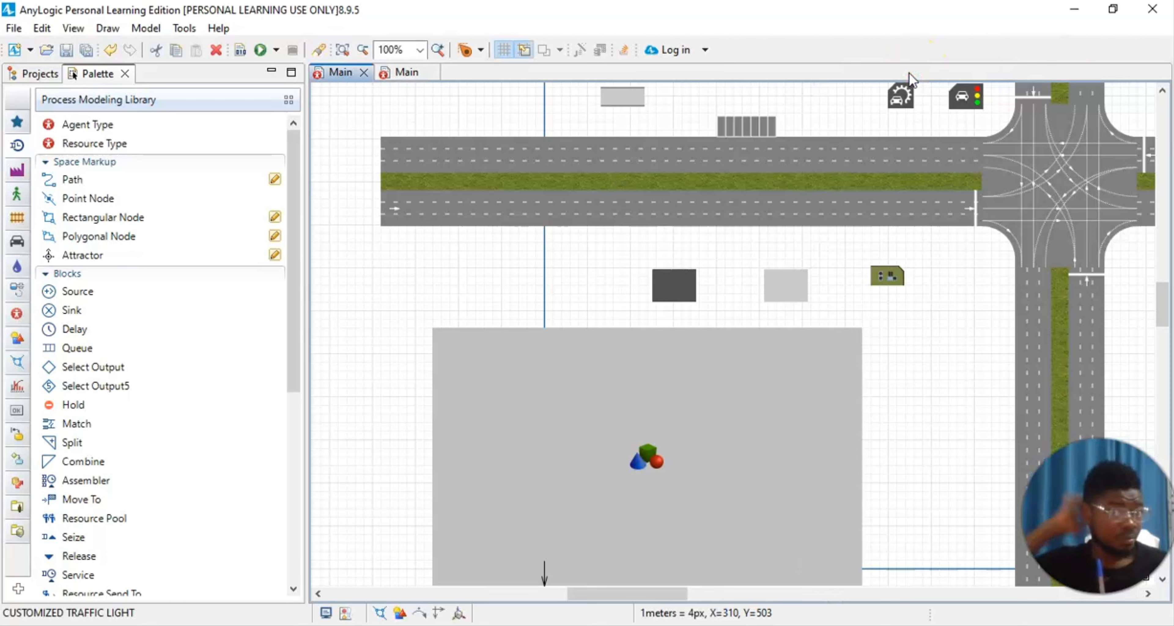
Review the route of the east cars from carSourceE through carMoveToP and delayPARK to selectOutput6, and the related road area.
{"action": "scroll", "coordinate": [655, 361], "scroll_direction": "down", "scroll_amount": 3}
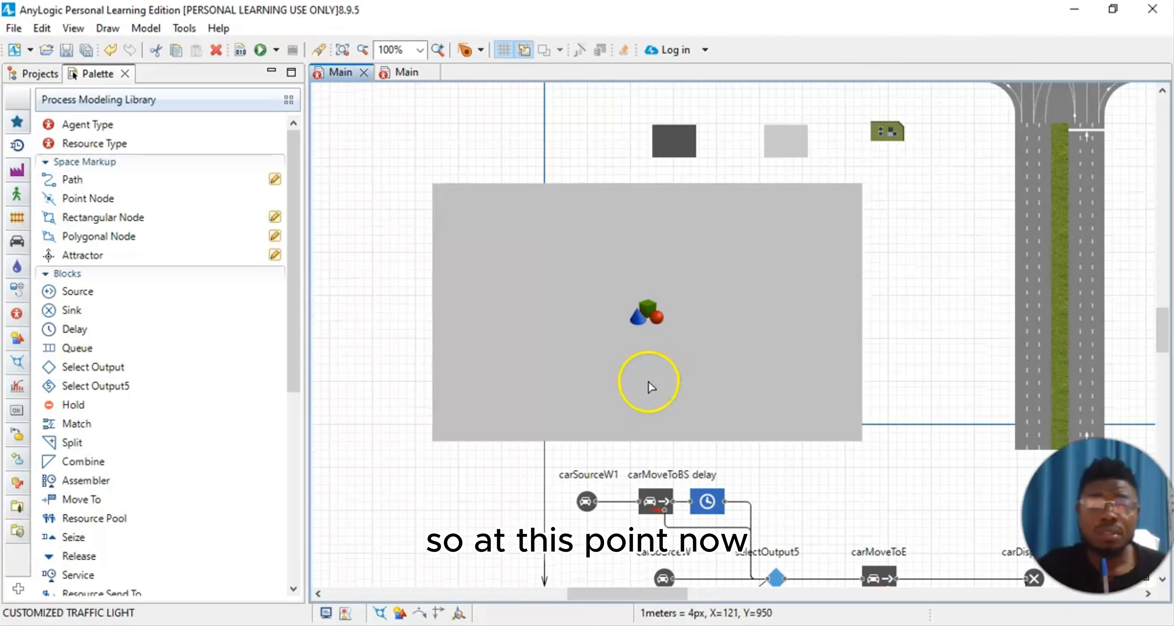
{"action": "scroll", "coordinate": [649, 381], "scroll_direction": "down", "scroll_amount": 2}
{"action": "scroll", "coordinate": [625, 412], "scroll_direction": "up", "scroll_amount": 1}
{"action": "scroll", "coordinate": [616, 448], "scroll_direction": "down", "scroll_amount": 1}
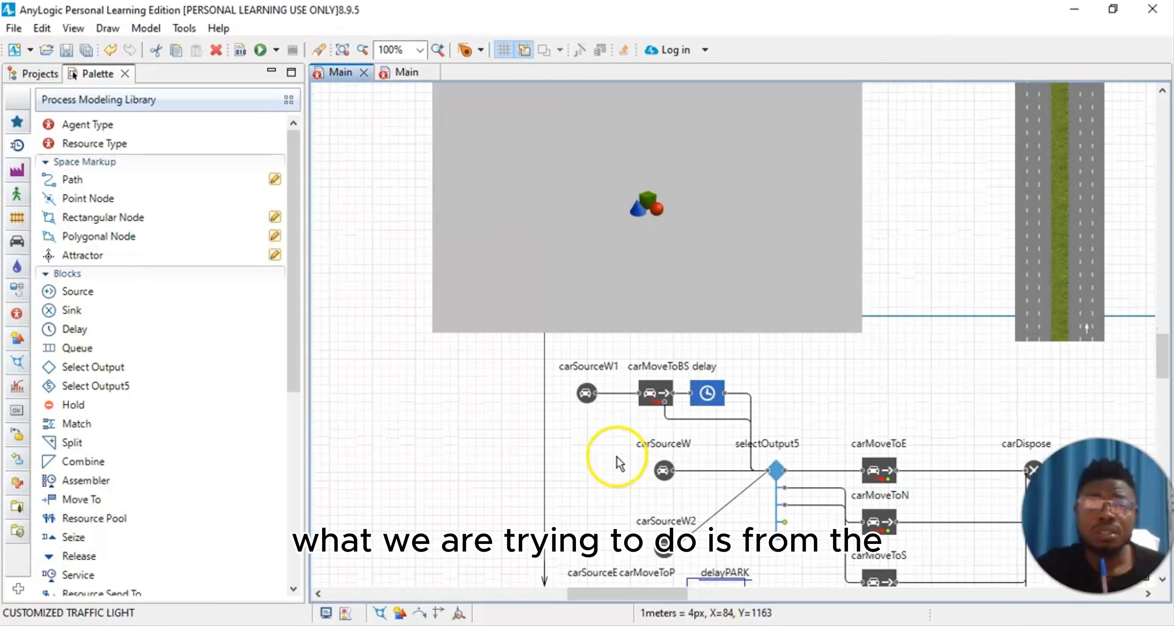
{"action": "scroll", "coordinate": [617, 461], "scroll_direction": "down", "scroll_amount": 3}
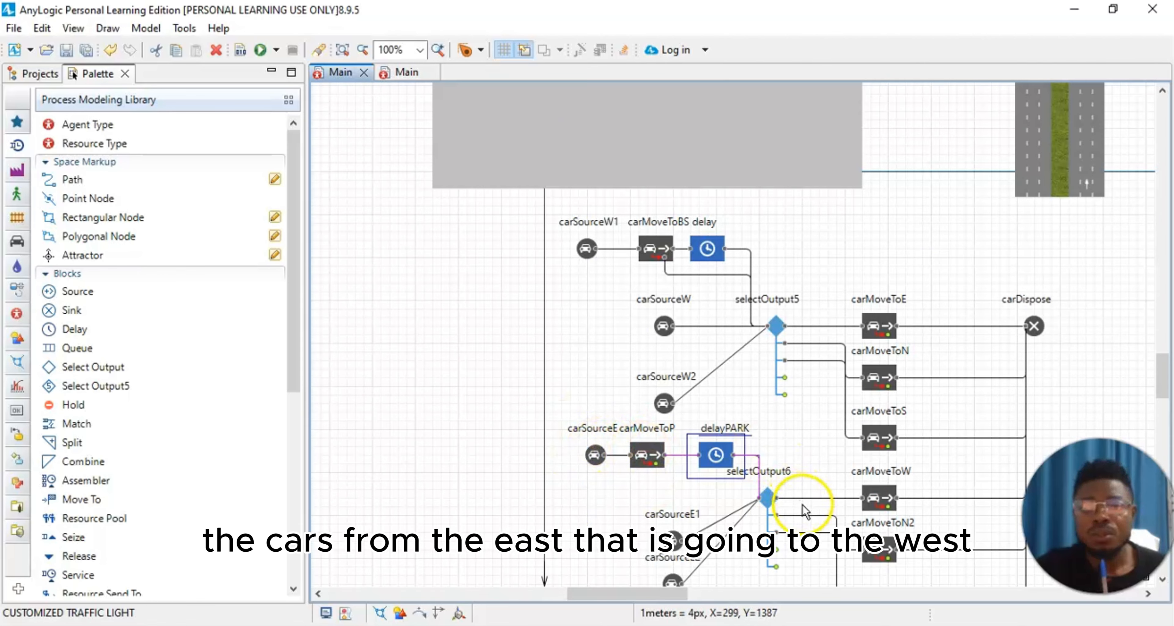
{"action": "left_click", "coordinate": [811, 476]}
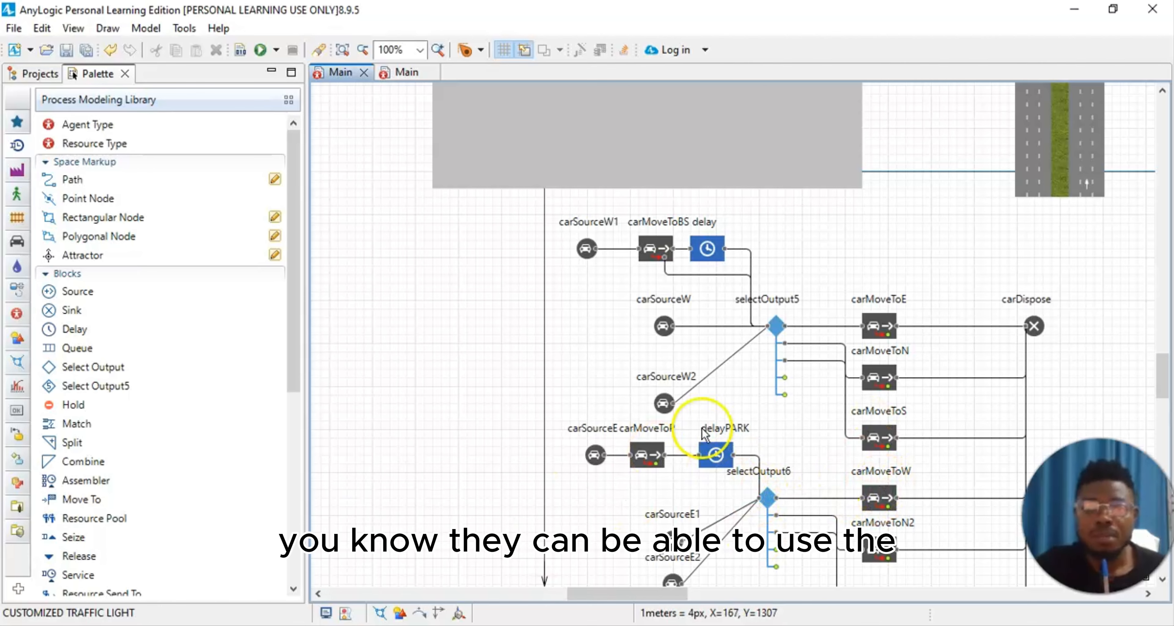
{"action": "scroll", "coordinate": [713, 288], "scroll_direction": "up", "scroll_amount": 5}
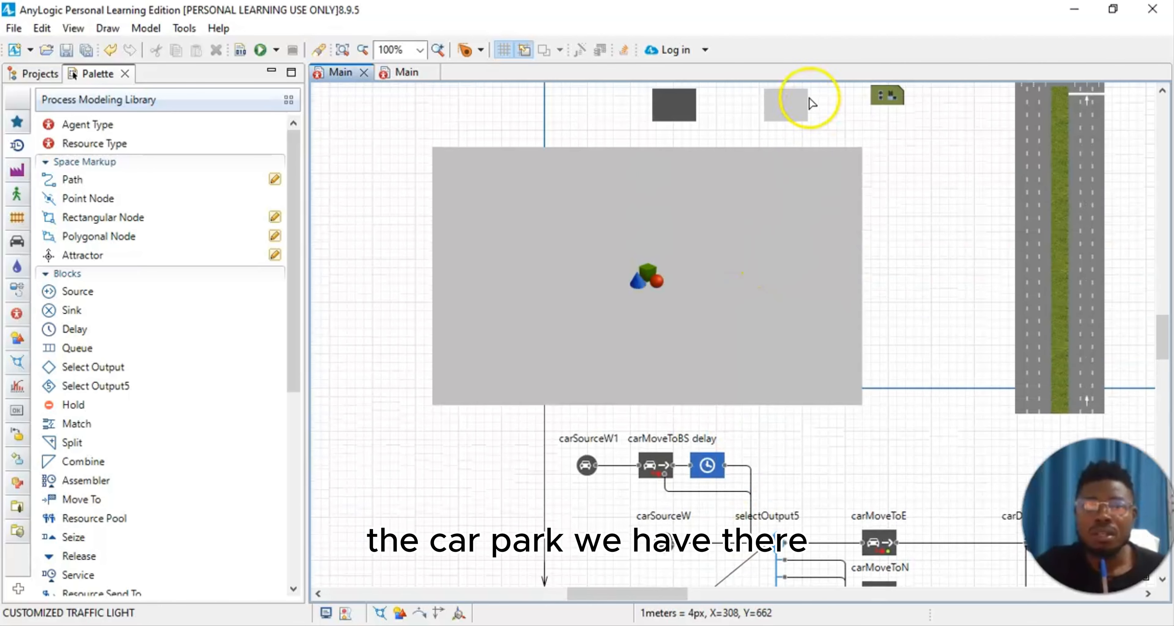
{"action": "scroll", "coordinate": [785, 307], "scroll_direction": "up", "scroll_amount": 2}
{"action": "scroll", "coordinate": [789, 364], "scroll_direction": "down", "scroll_amount": 6}
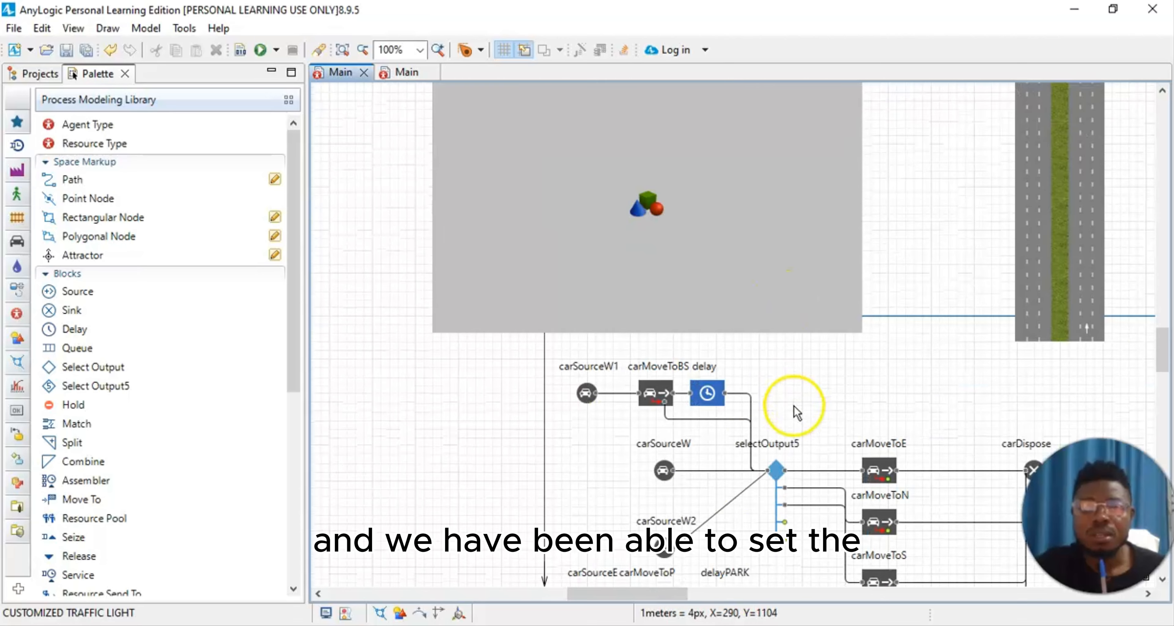
{"action": "scroll", "coordinate": [732, 499], "scroll_direction": "down", "scroll_amount": 1}
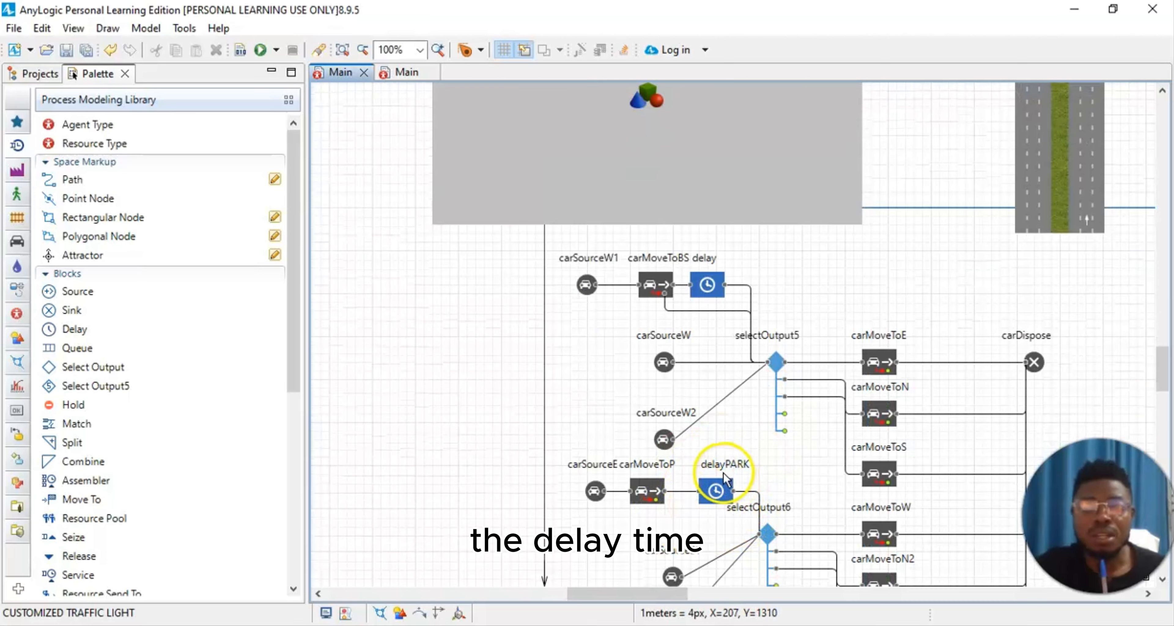
{"action": "scroll", "coordinate": [723, 473], "scroll_direction": "down", "scroll_amount": 3}
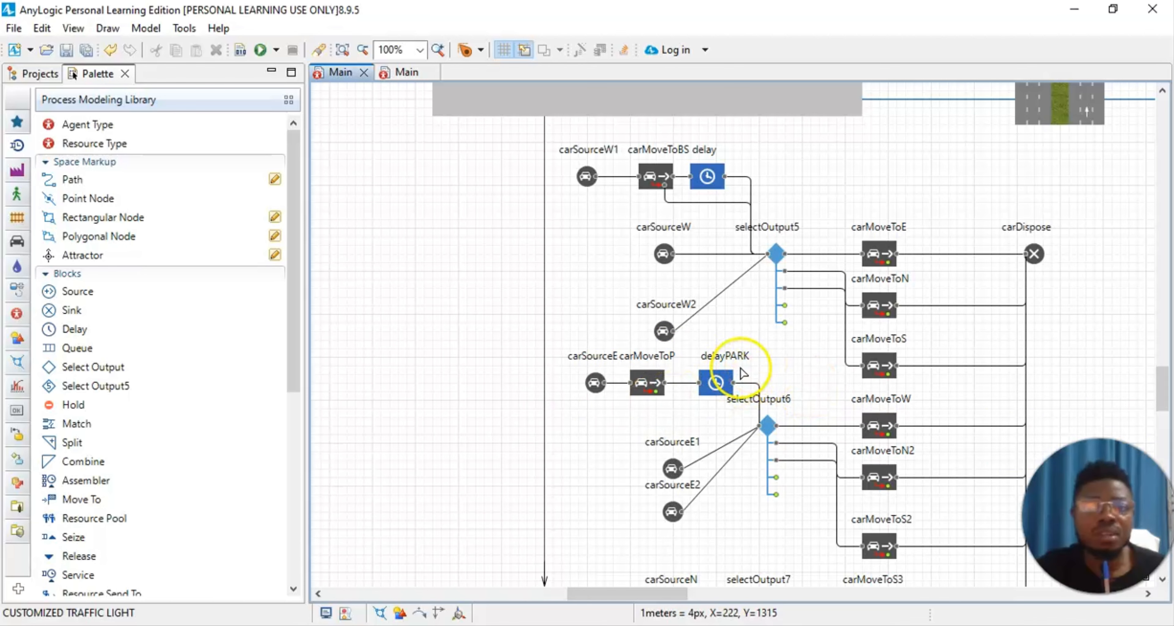
Set the arrival rate of carSourceE to 500 per hour, close its properties and deselect the block.
{"action": "left_click", "coordinate": [594, 387]}
{"action": "left_click", "coordinate": [608, 425]}
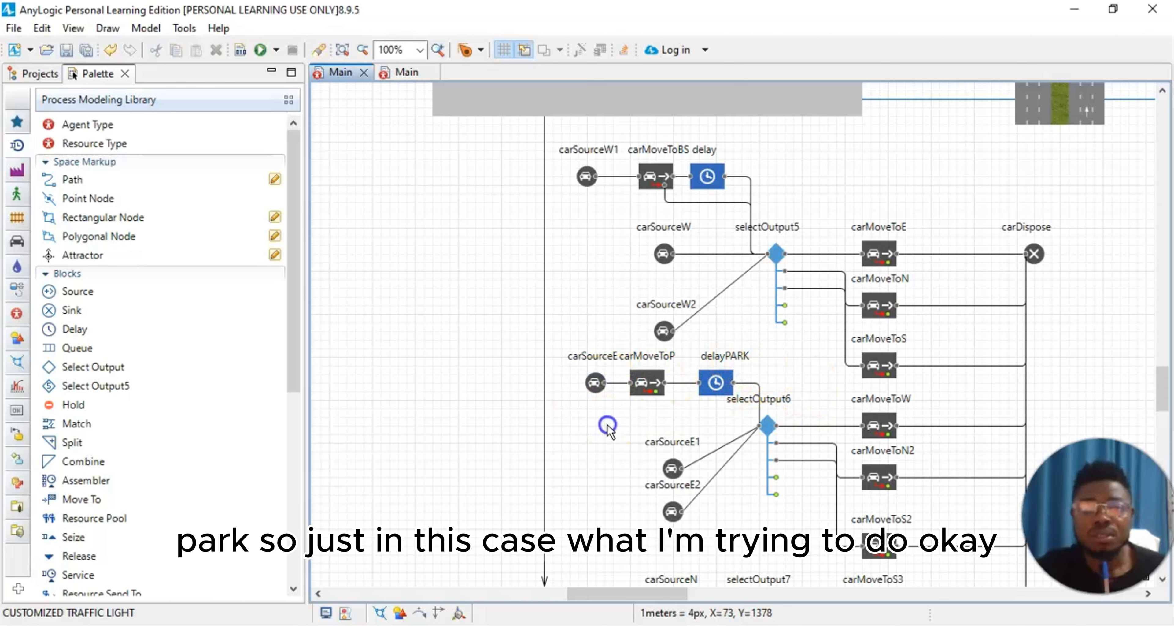
{"action": "left_click", "coordinate": [594, 383]}
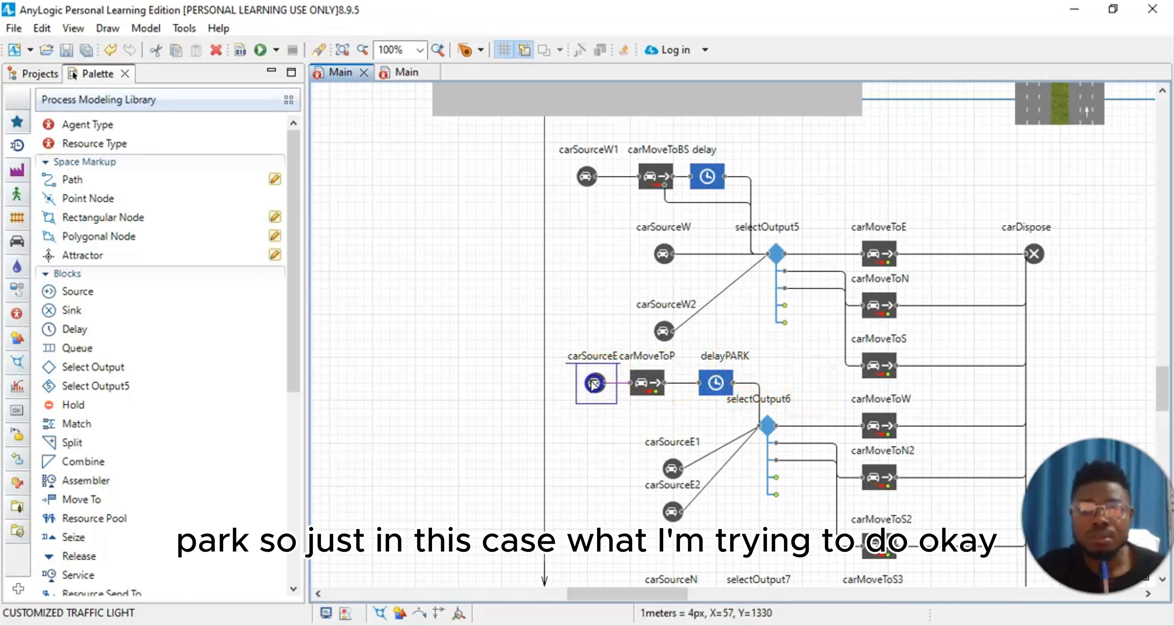
{"action": "left_click", "coordinate": [64, 29]}
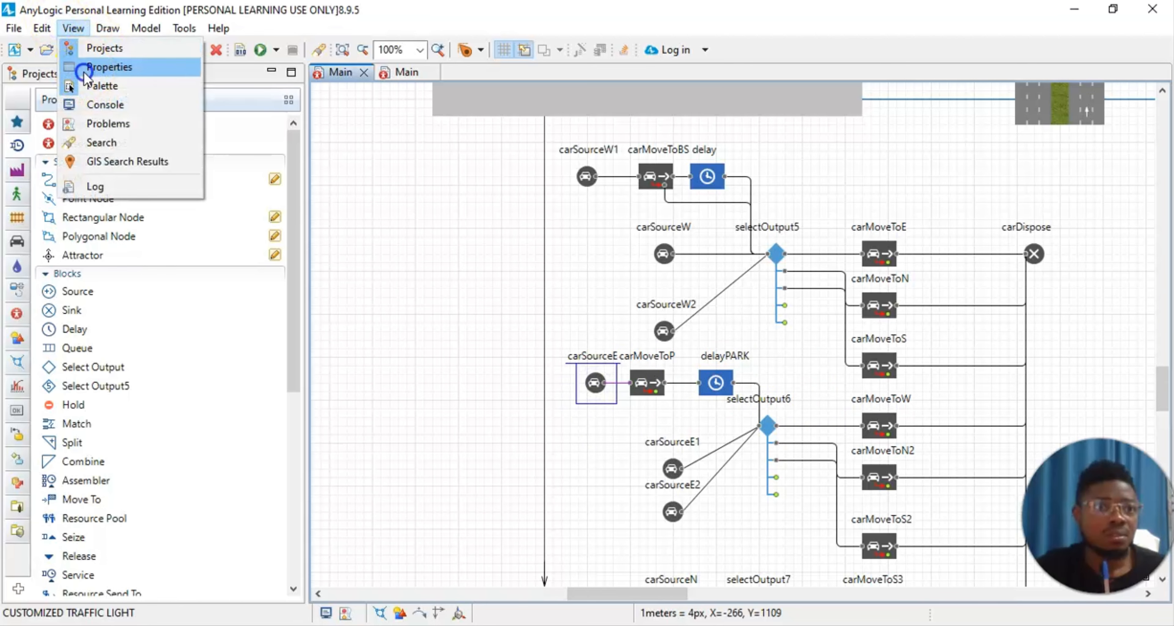
{"action": "left_click", "coordinate": [92, 86]}
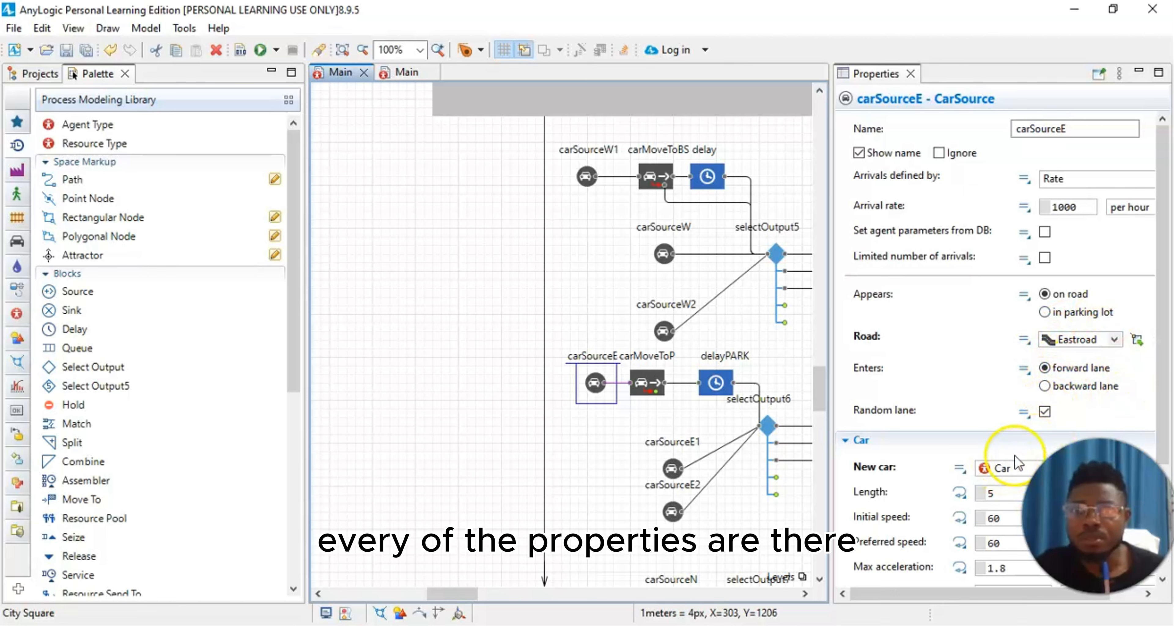
{"action": "left_click", "coordinate": [1064, 207]}
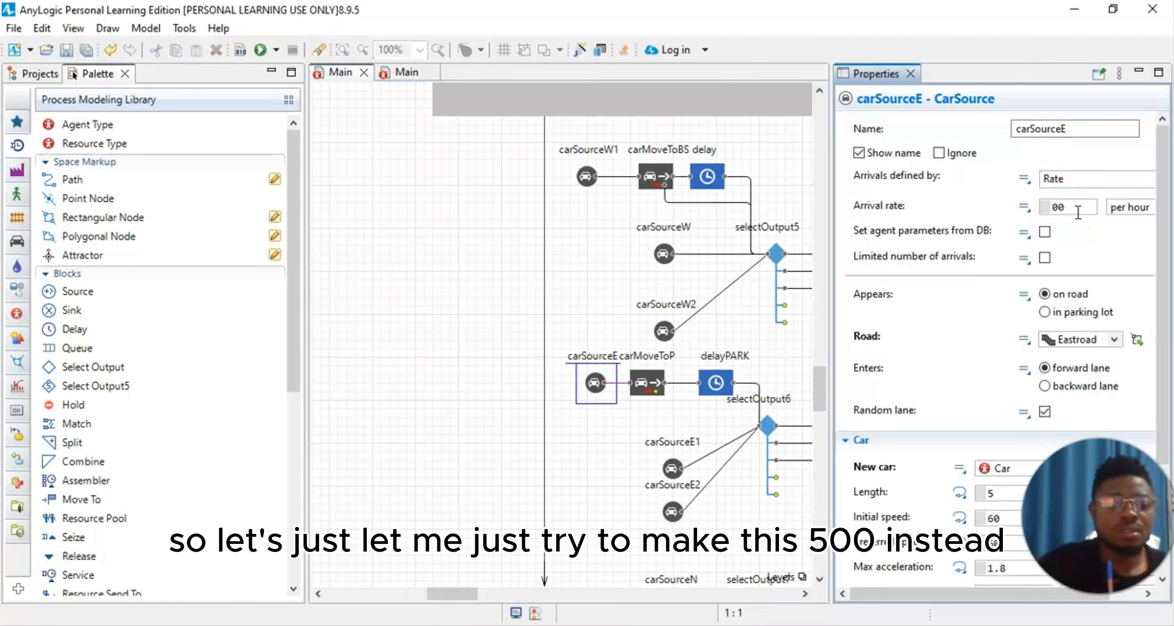
{"action": "left_click", "coordinate": [1111, 143]}
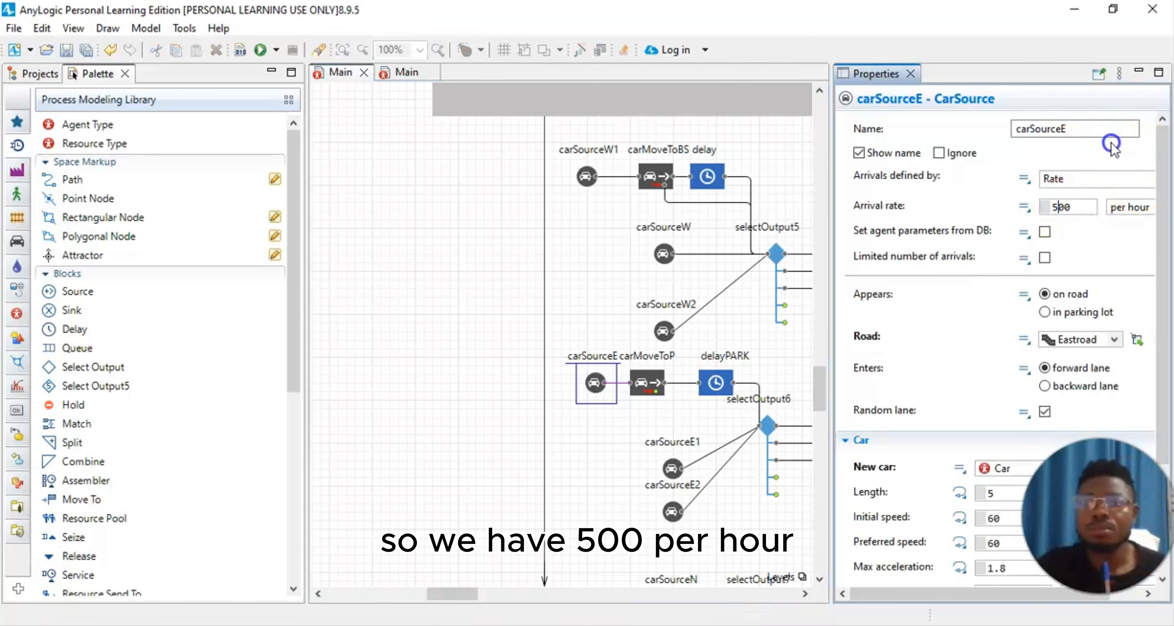
{"action": "left_click", "coordinate": [911, 74]}
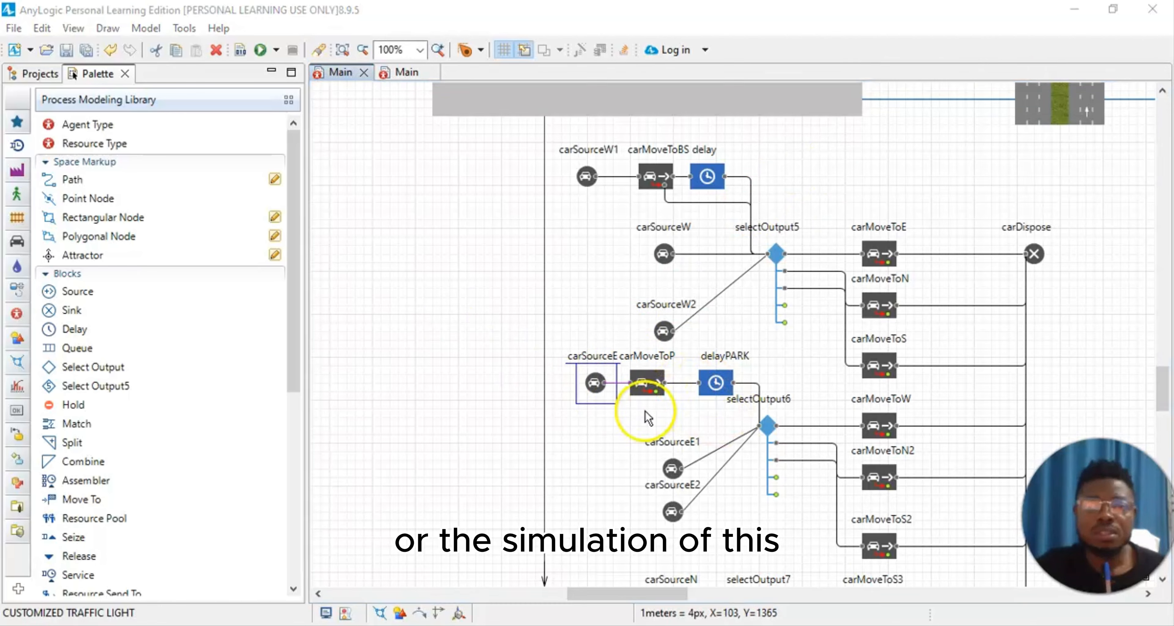
{"action": "left_click", "coordinate": [436, 400]}
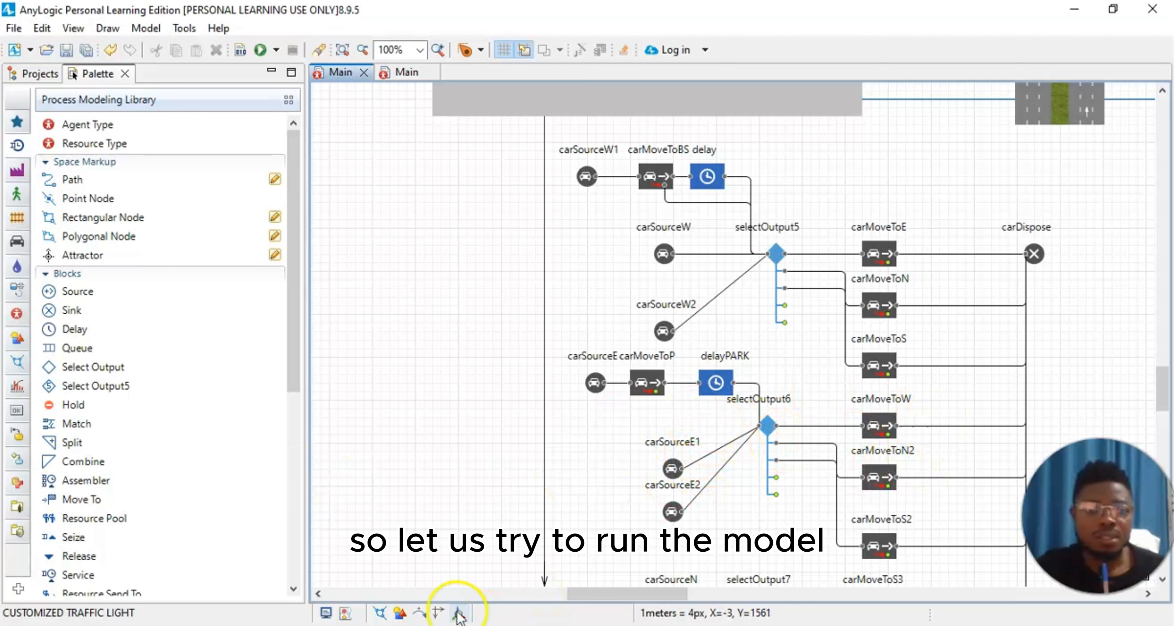
Run the simulation of the CUSTOMIZED TRAFFIC LIGHT model.
{"action": "left_click", "coordinate": [273, 55]}
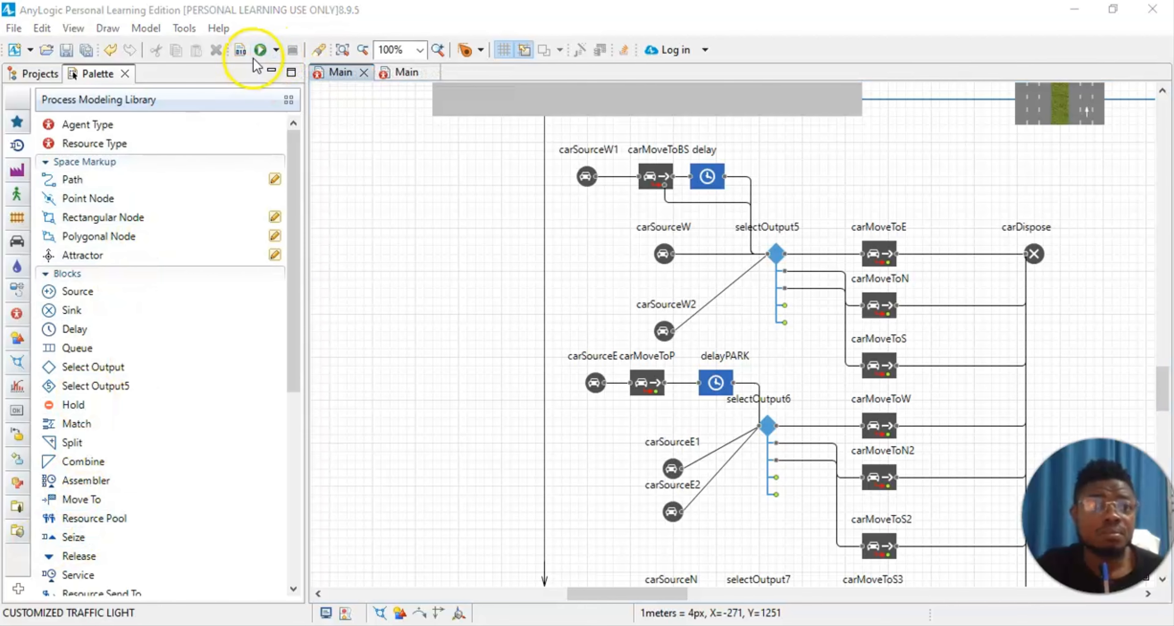
{"action": "left_click", "coordinate": [276, 50]}
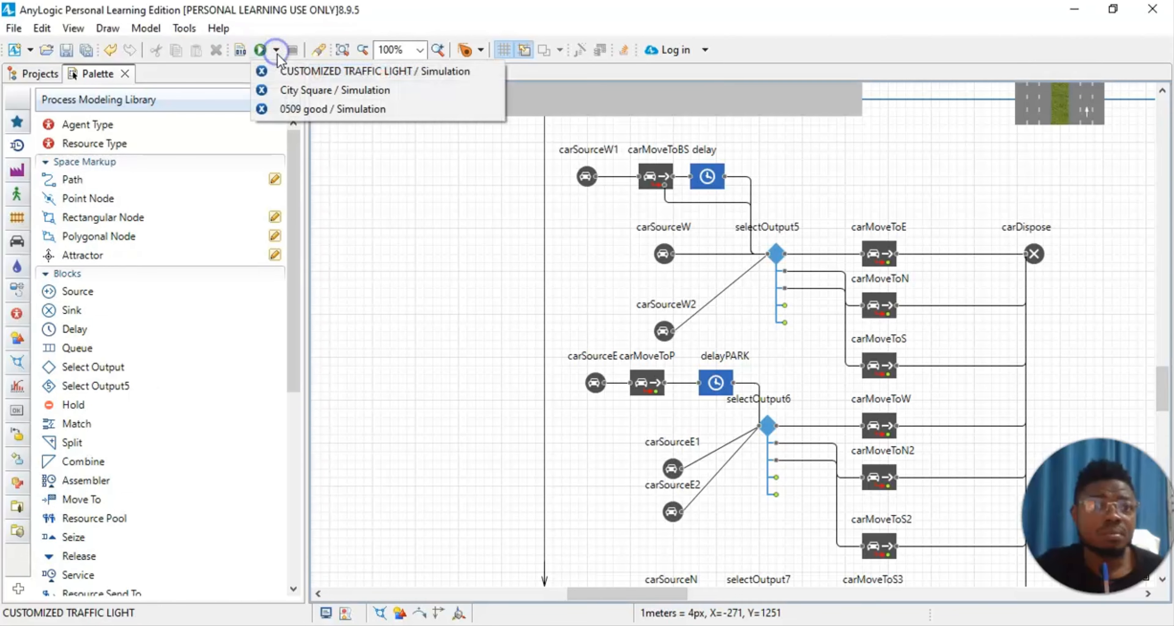
{"action": "left_click", "coordinate": [283, 71]}
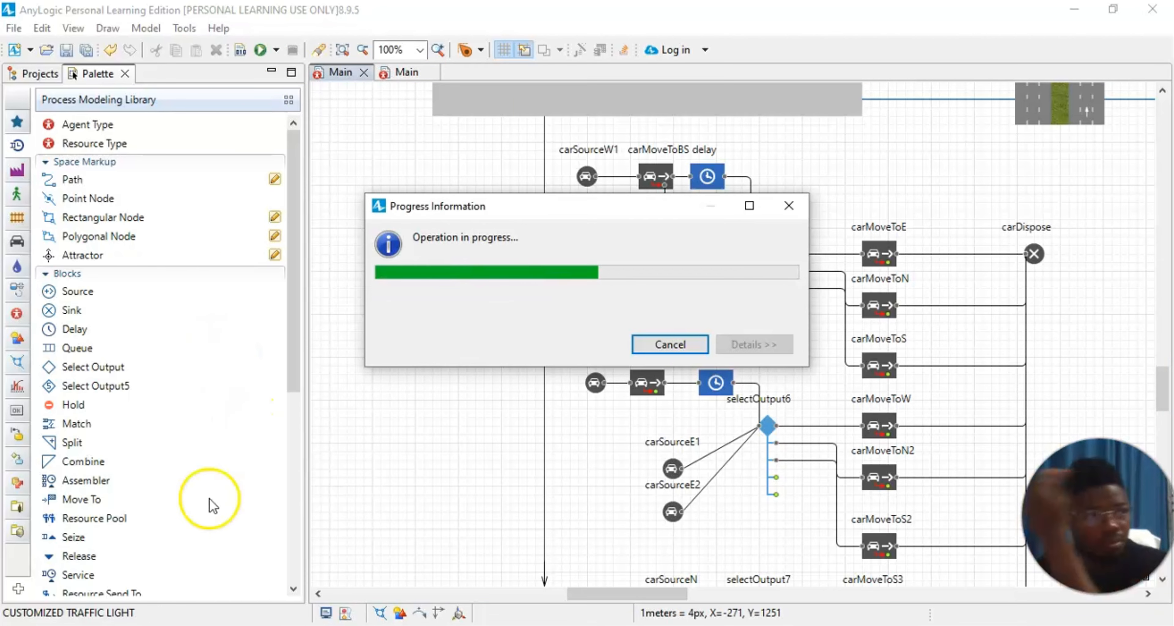
{"action": "left_click", "coordinate": [250, 415]}
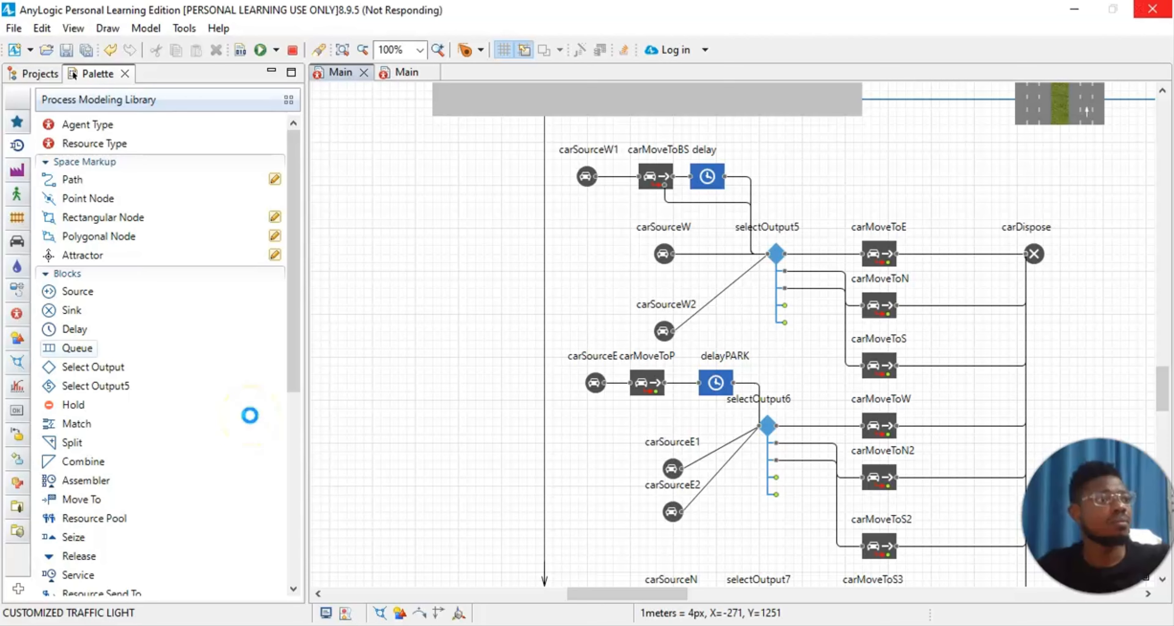
{"action": "left_click", "coordinate": [244, 422]}
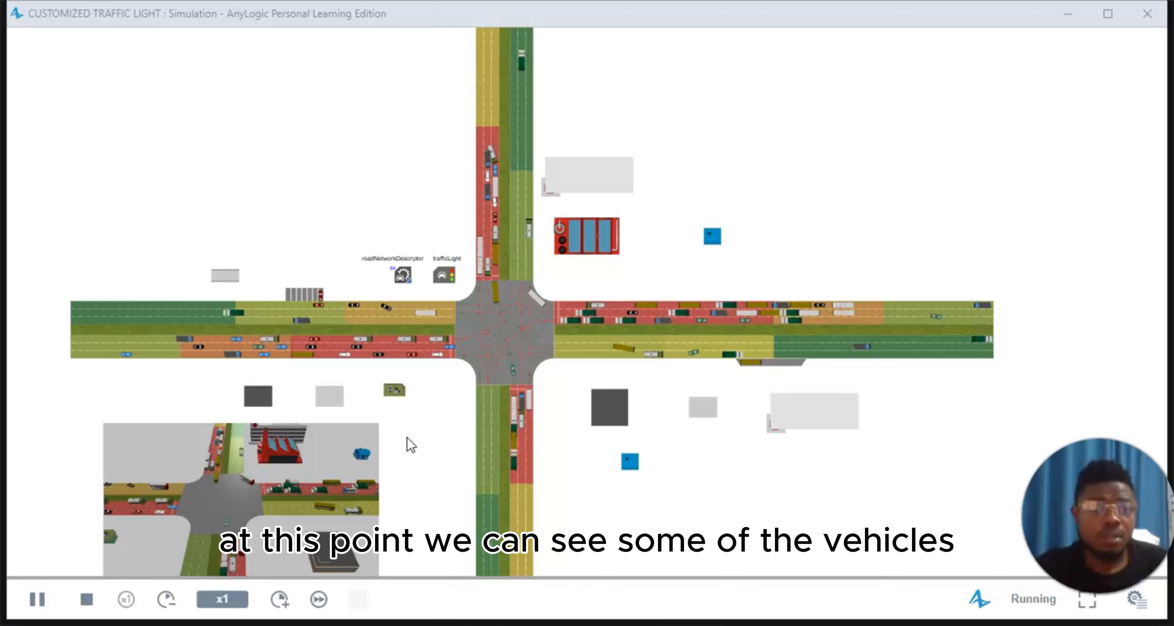
Speed up the running simulation to x10 to watch cars at the west parking lot, and close the console.
{"action": "left_click", "coordinate": [415, 354]}
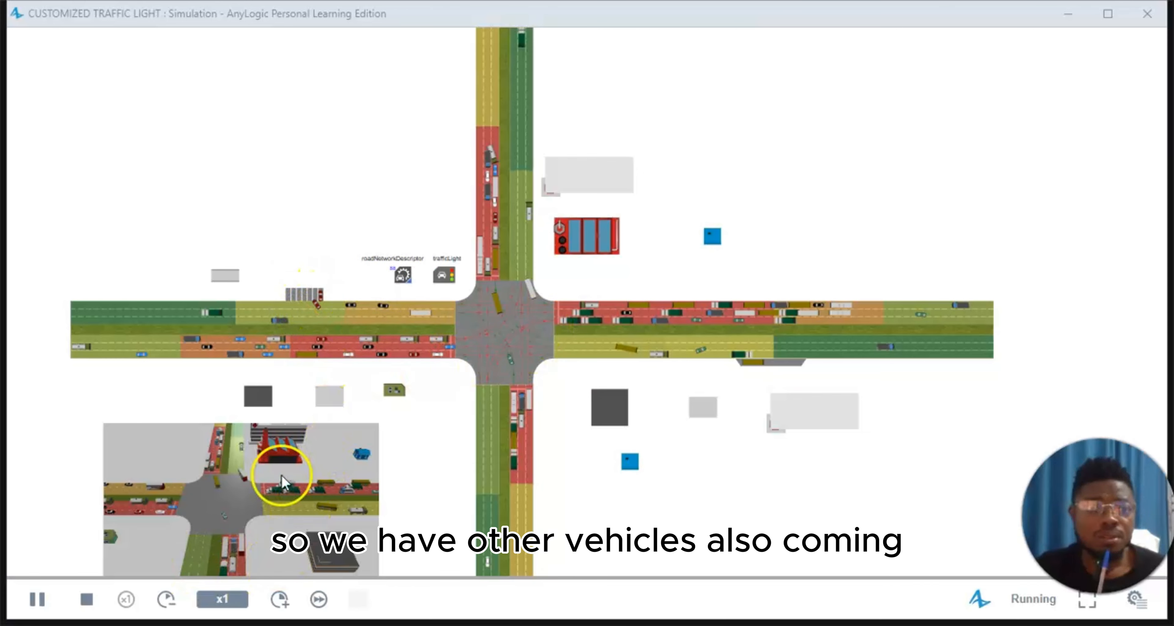
{"action": "left_click", "coordinate": [278, 604]}
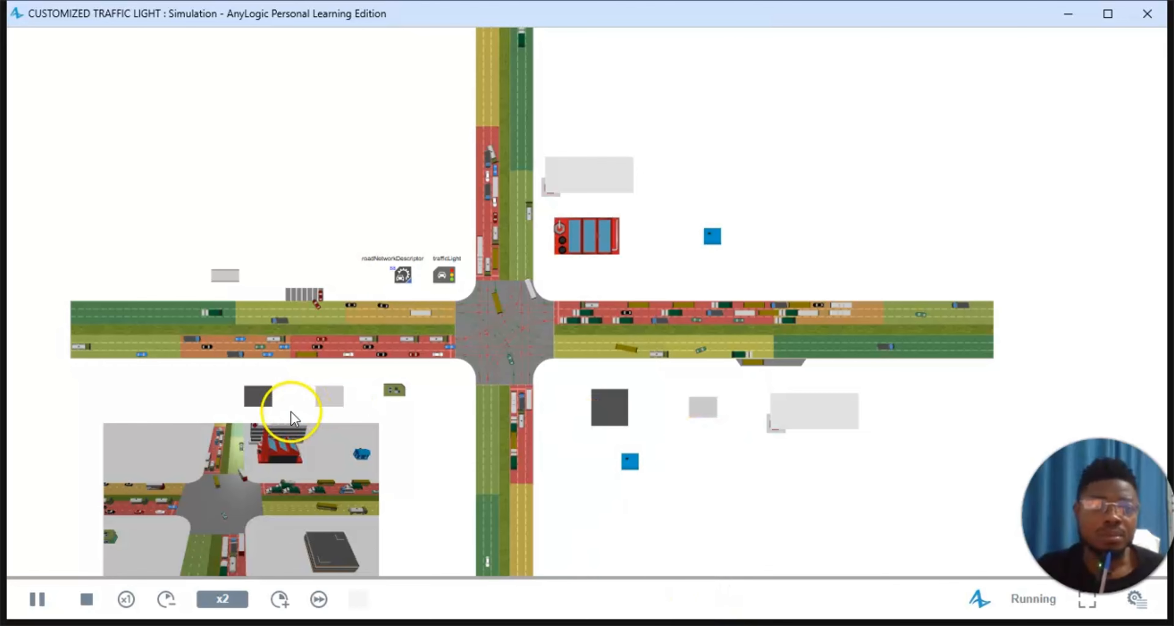
{"action": "left_click", "coordinate": [287, 611]}
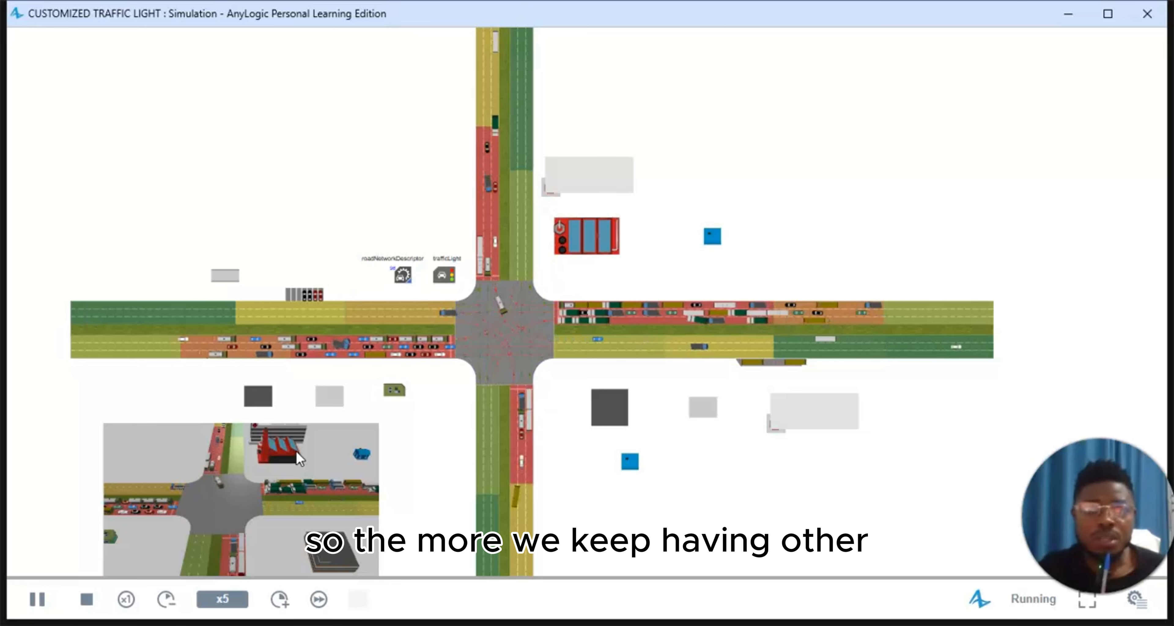
{"action": "left_click", "coordinate": [276, 601]}
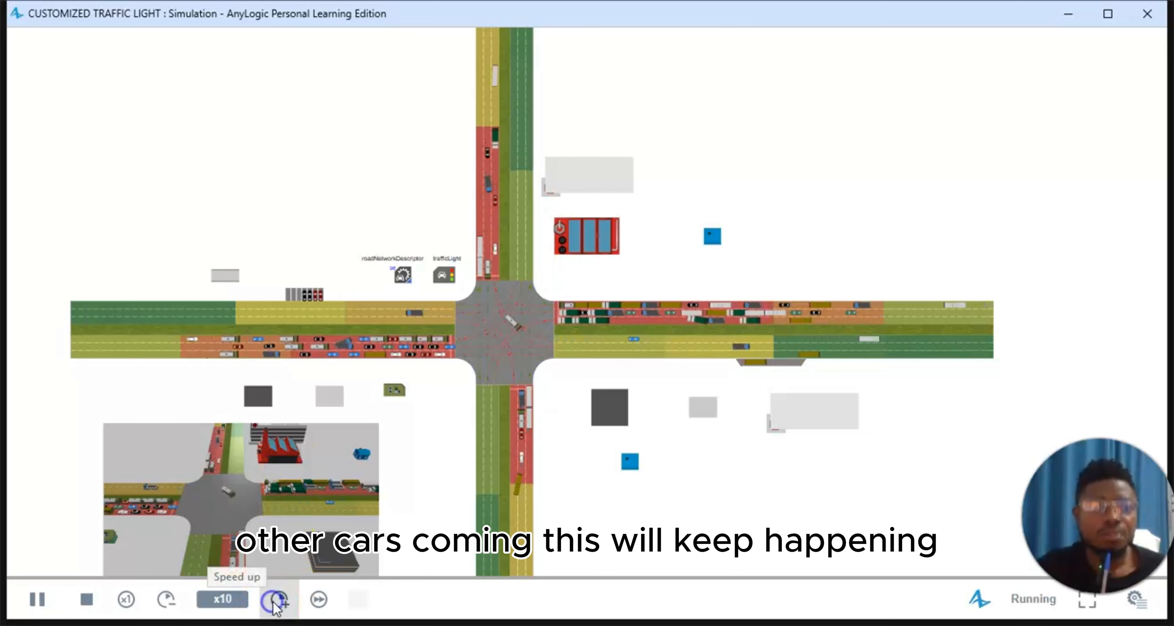
{"action": "left_click", "coordinate": [311, 527]}
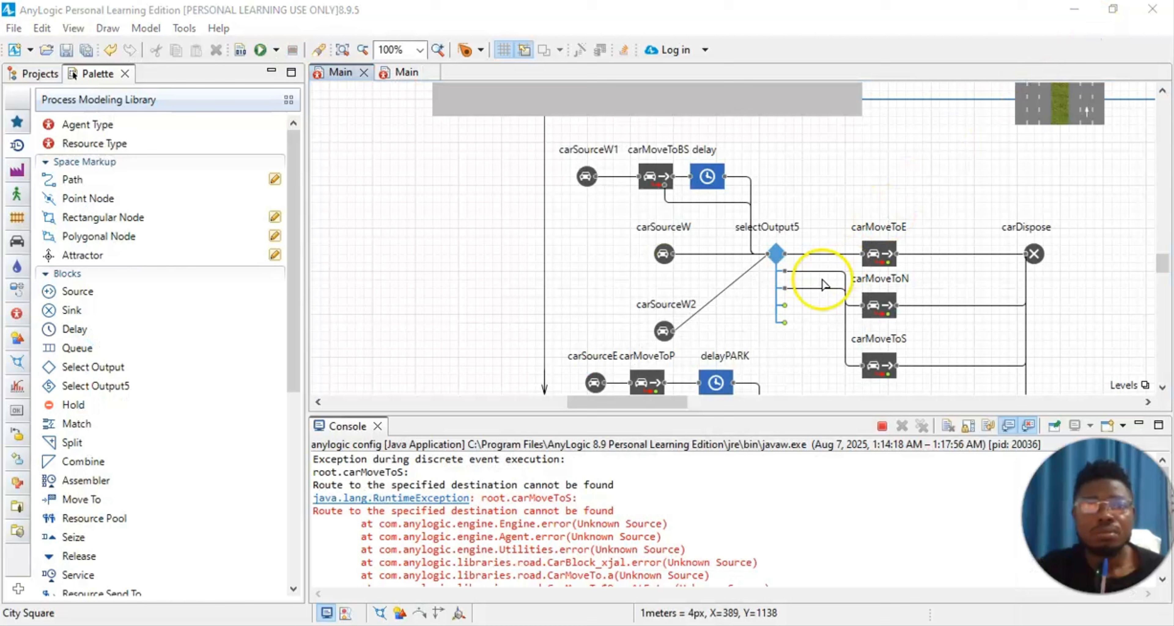
{"action": "left_click", "coordinate": [579, 428]}
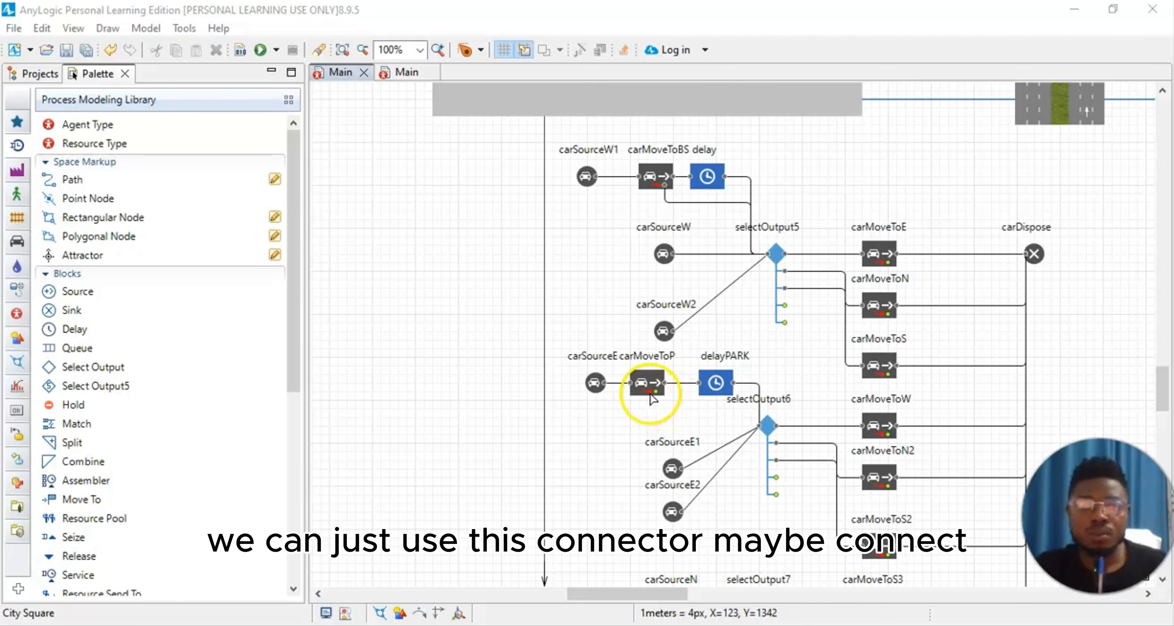
Connect the green lower port of carMoveToP to the input of carMoveToW.
{"action": "left_click_drag", "start_coordinate": [656, 393], "coordinate": [826, 425]}
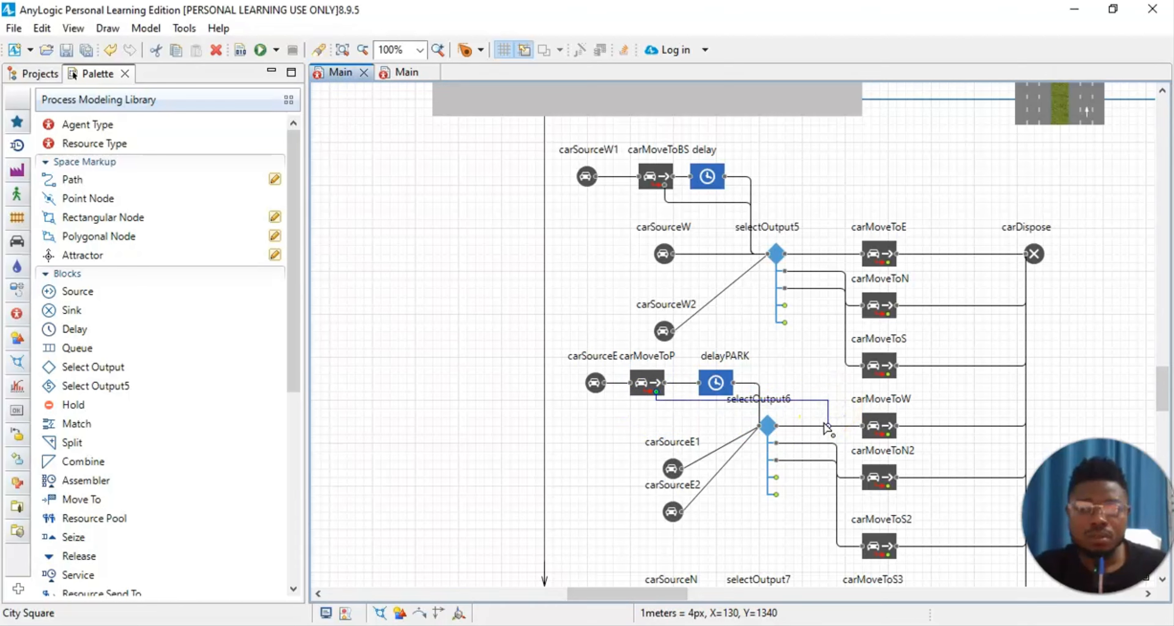
{"action": "left_click", "coordinate": [826, 425]}
{"action": "left_click", "coordinate": [863, 426]}
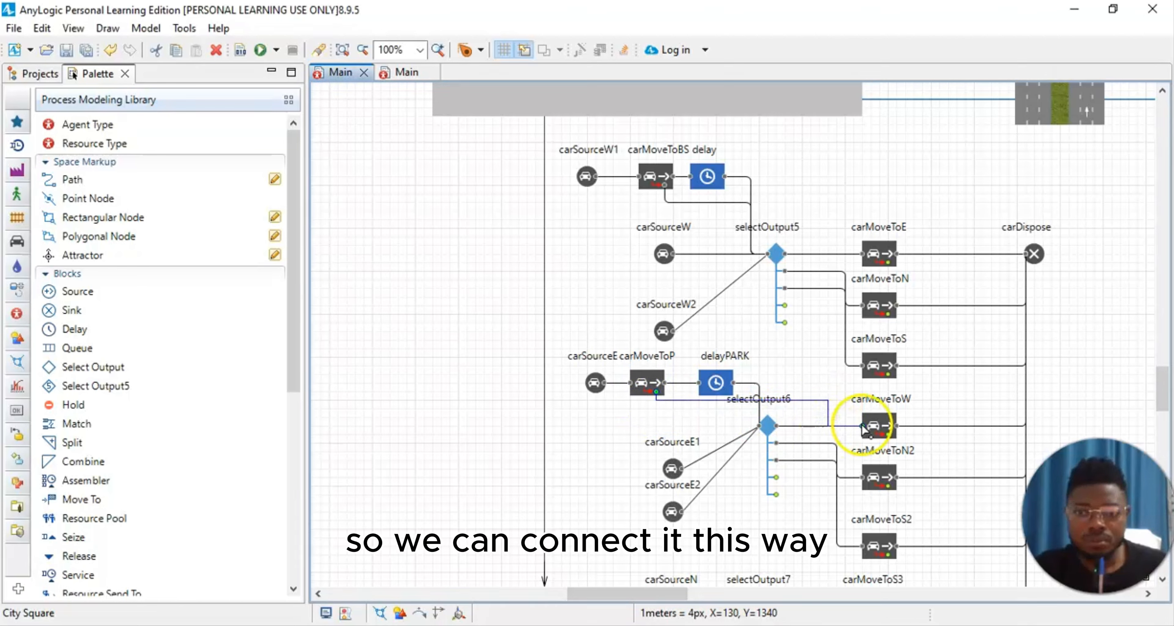
{"action": "left_click", "coordinate": [1098, 375]}
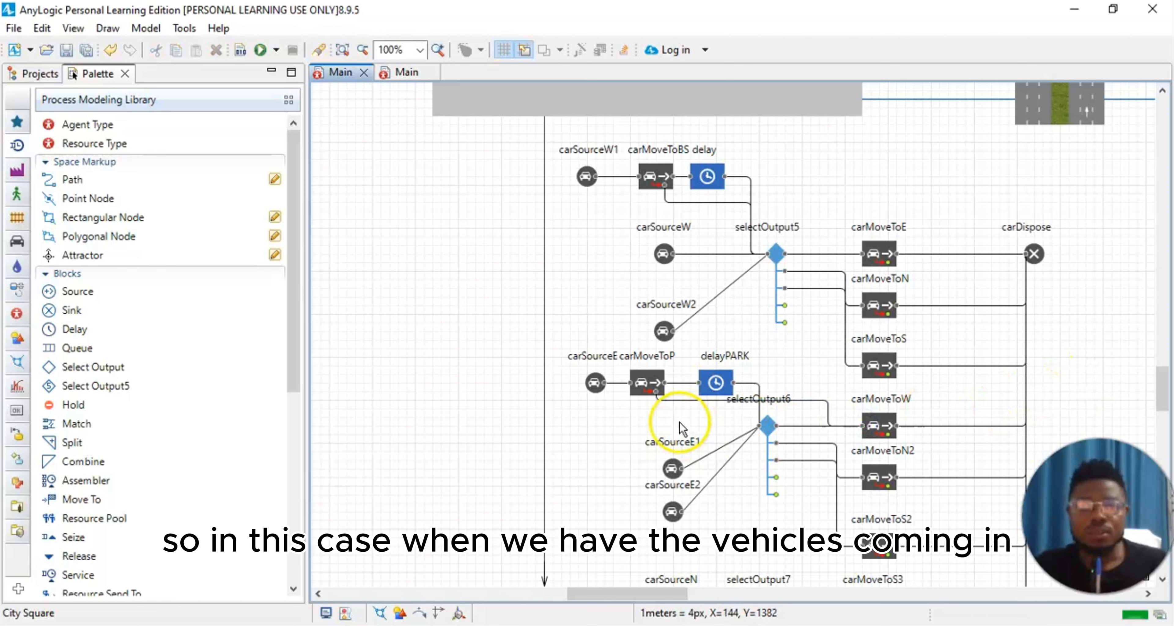